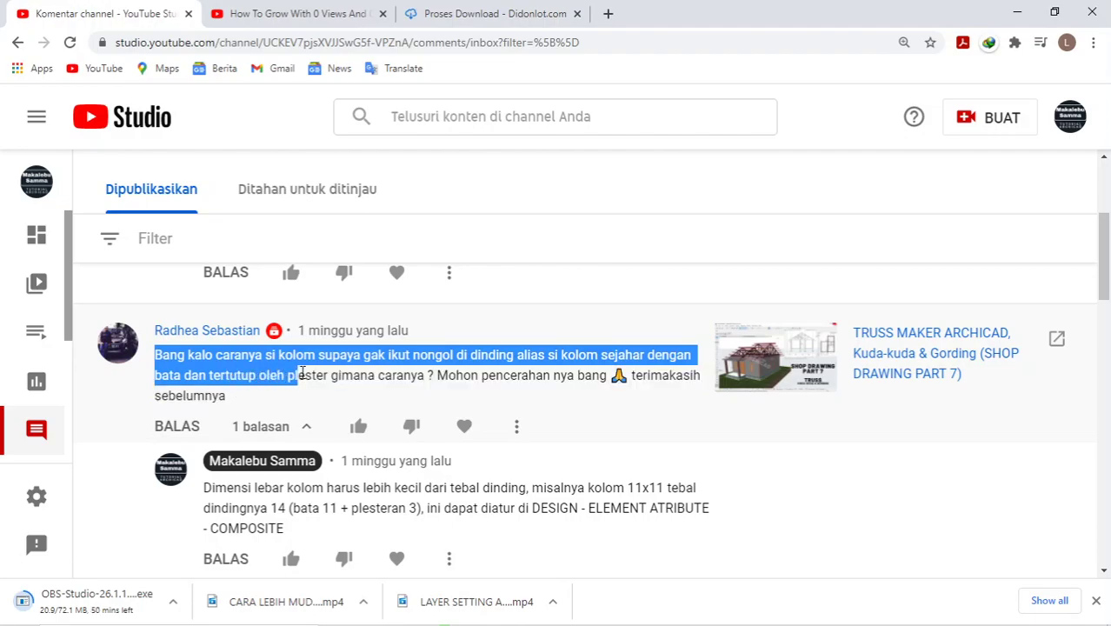
- Switch to Photos and page through the bell, Like & Share and Comment images
{"action": "left_click", "coordinate": [427, 379]}
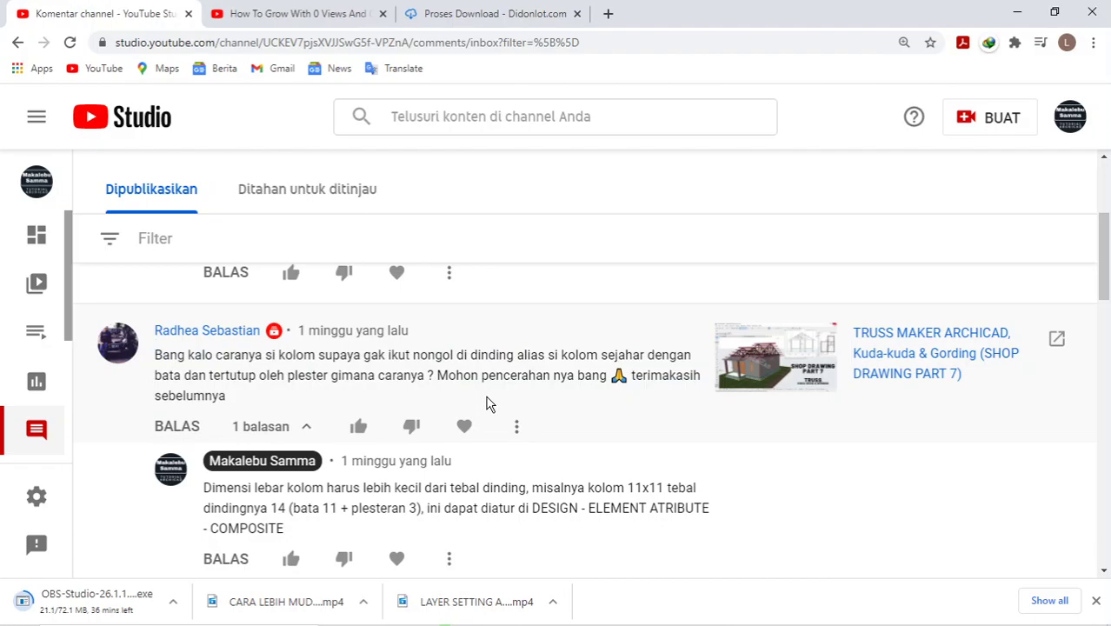
{"action": "left_click", "coordinate": [578, 609]}
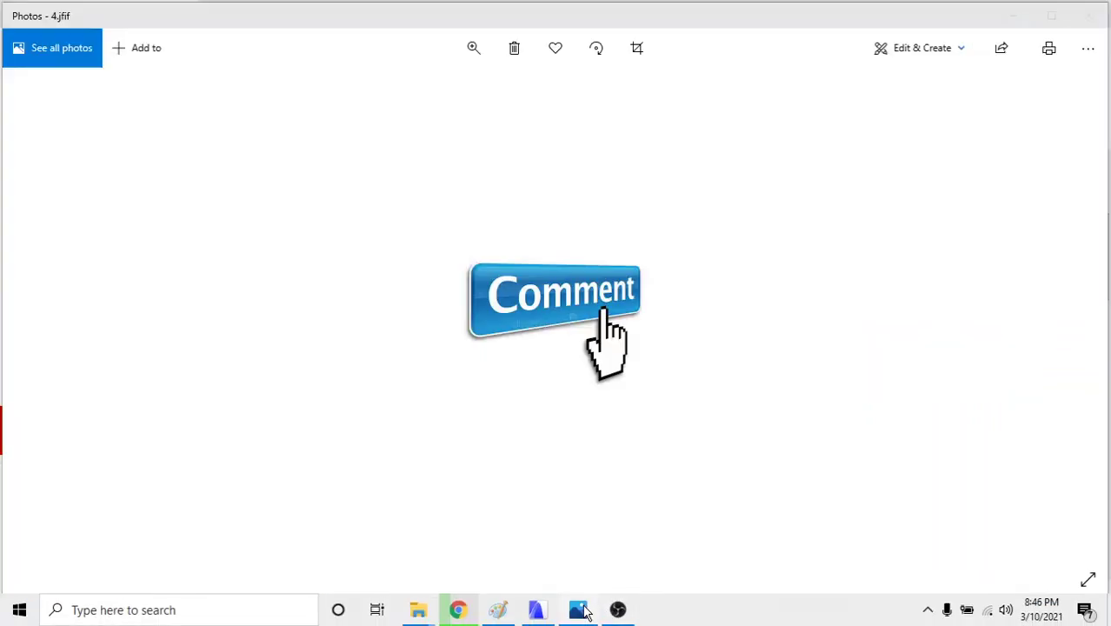
{"action": "key", "text": "Left"}
{"action": "key", "text": "Left"}
{"action": "key", "text": "Left"}
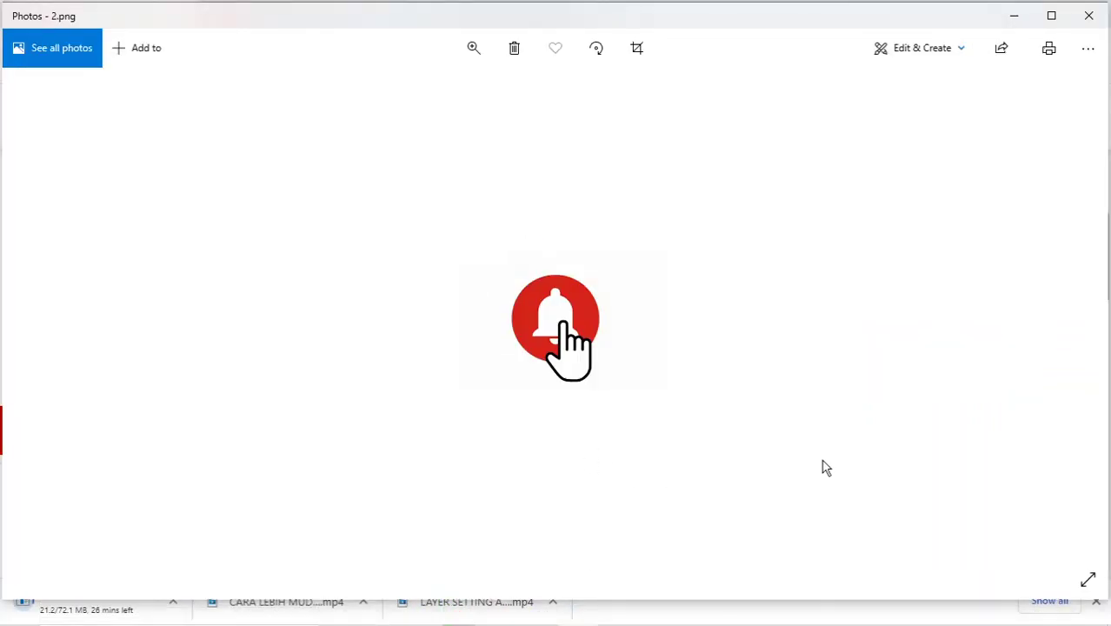
{"action": "key", "text": "Right"}
{"action": "key", "text": "Right"}
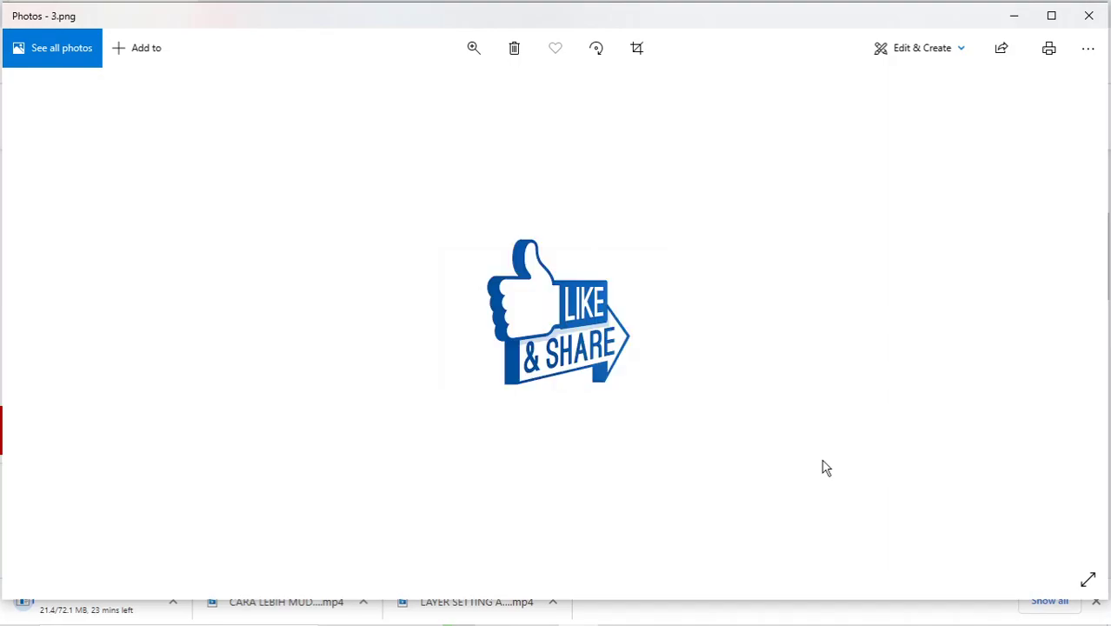
{"action": "key", "text": "Right"}
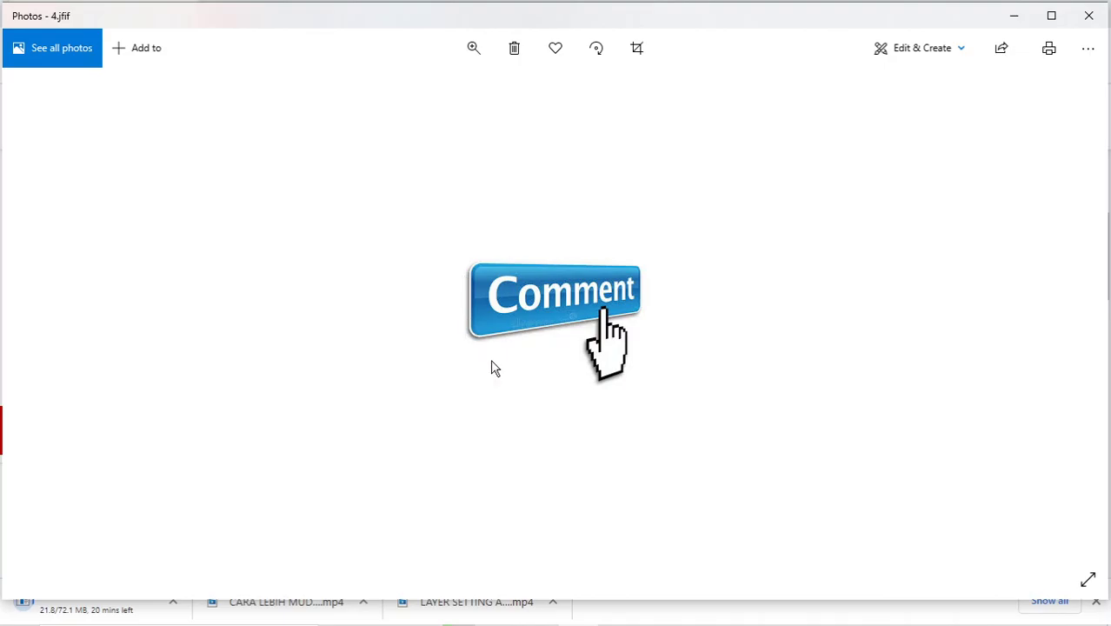
{"action": "mouse_move", "coordinate": [579, 619]}
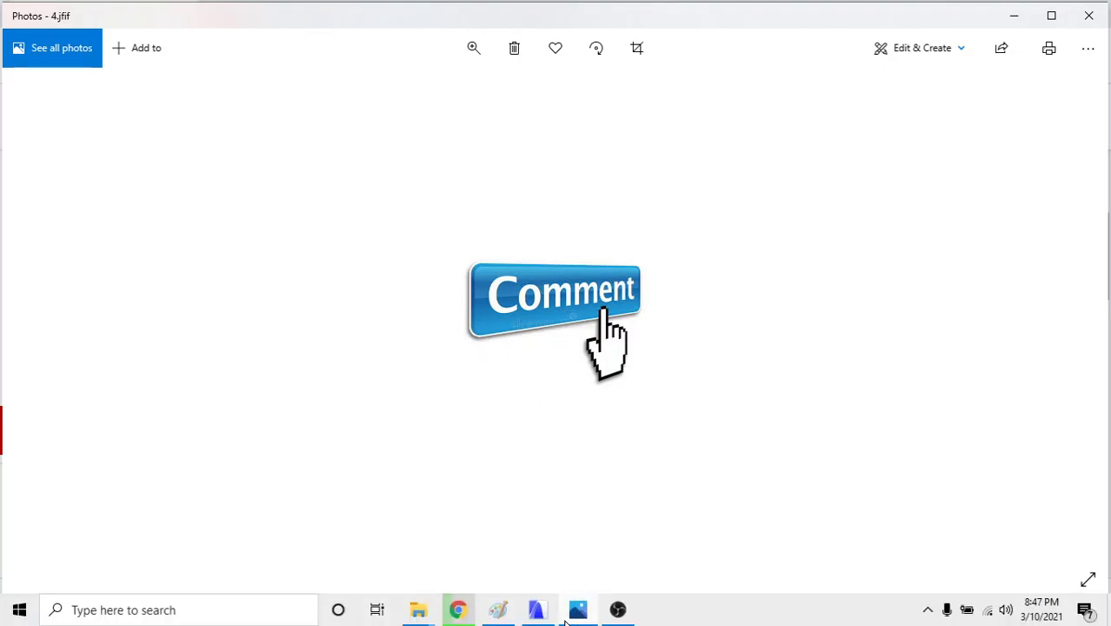
- Switch to ARCHICAD and examine the composite structures offered in the wall default settings
{"action": "left_click", "coordinate": [538, 611]}
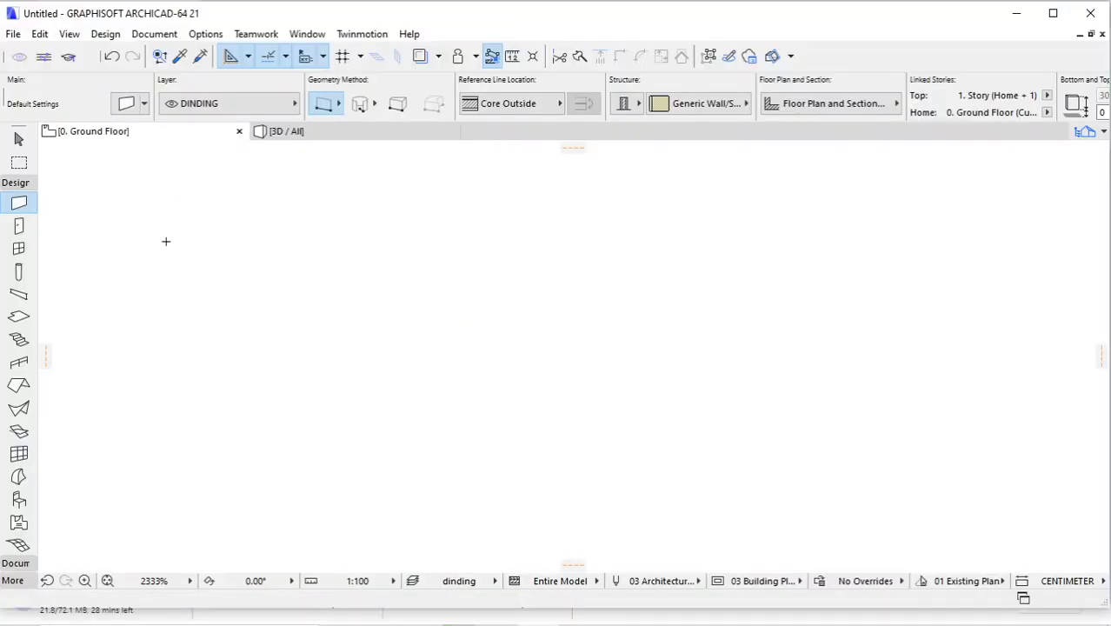
{"action": "left_click", "coordinate": [124, 108]}
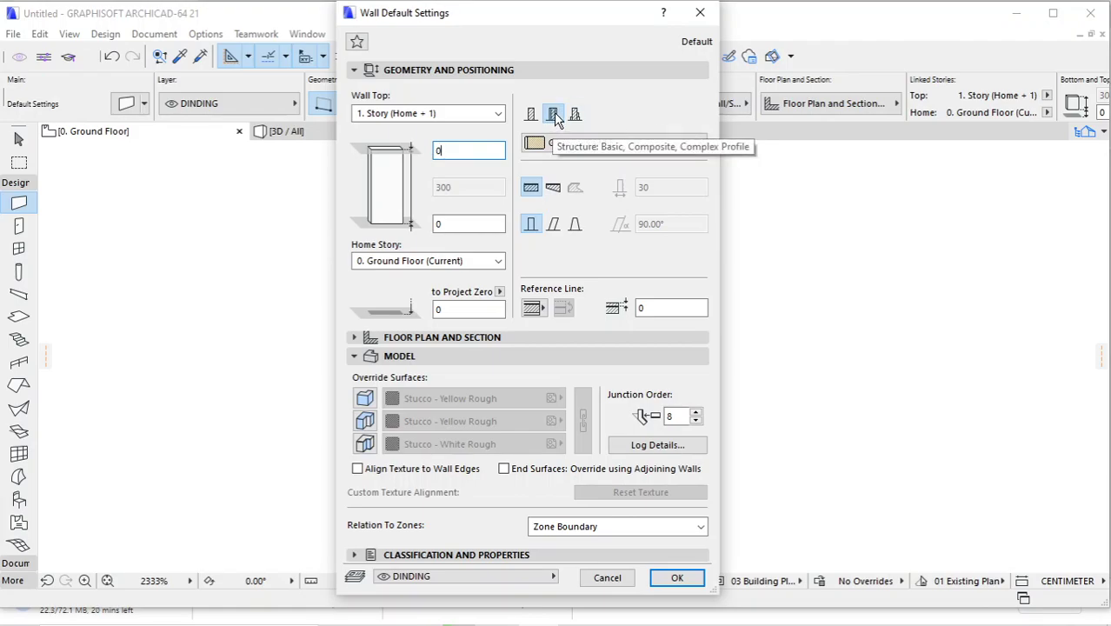
{"action": "left_click", "coordinate": [562, 147]}
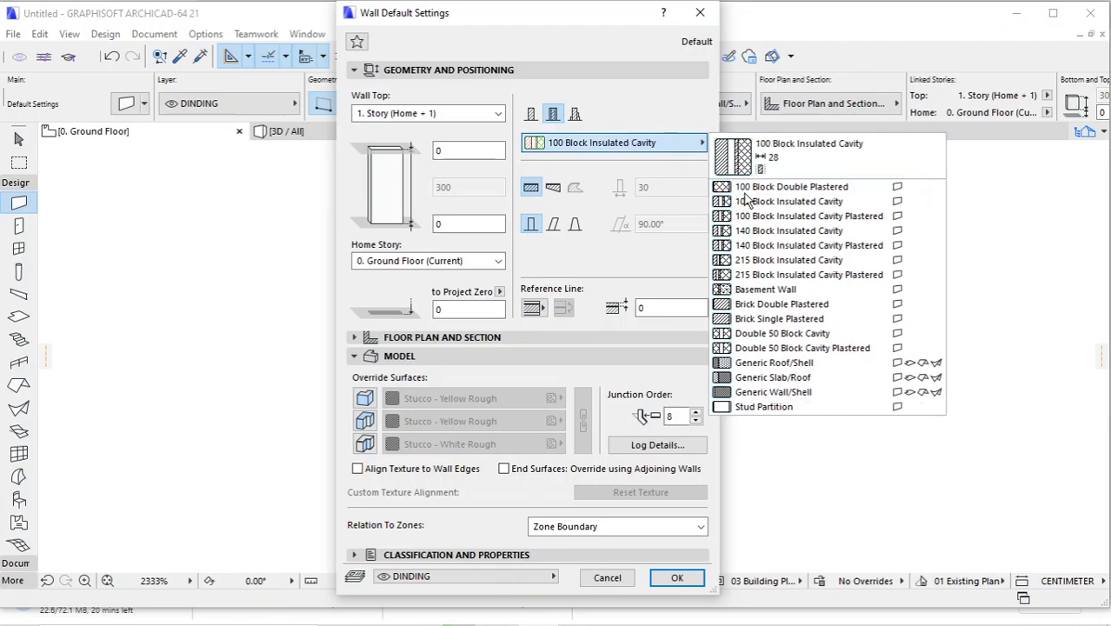
{"action": "left_click", "coordinate": [652, 142]}
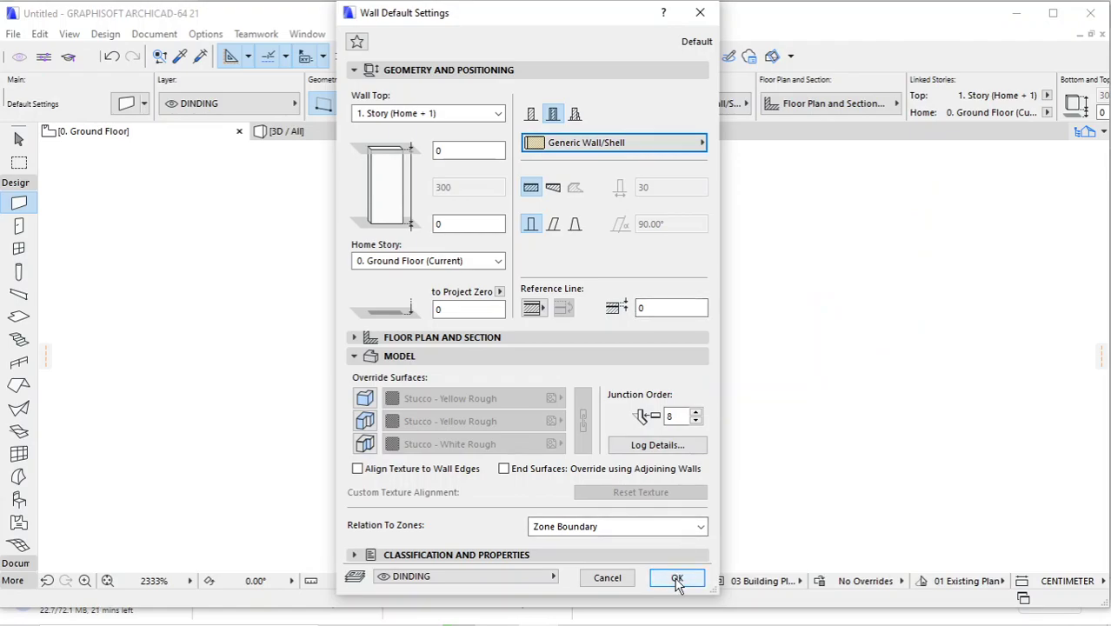
{"action": "left_click", "coordinate": [608, 578]}
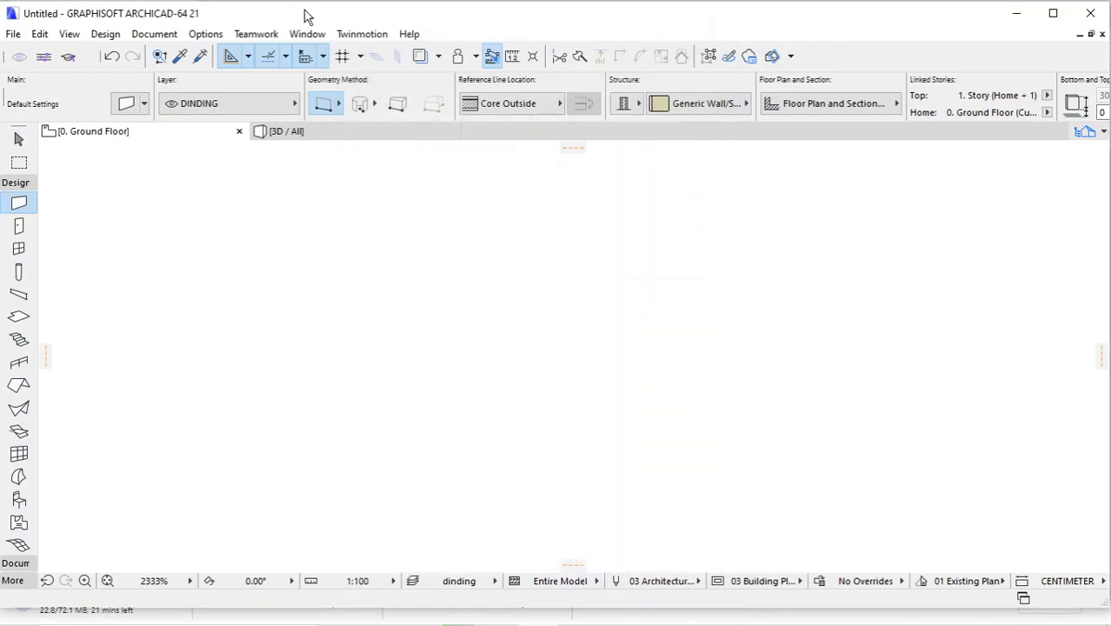
- Create a new, non-duplicated building material named PAS. BATU
{"action": "left_click", "coordinate": [200, 35]}
{"action": "mouse_move", "coordinate": [203, 55]}
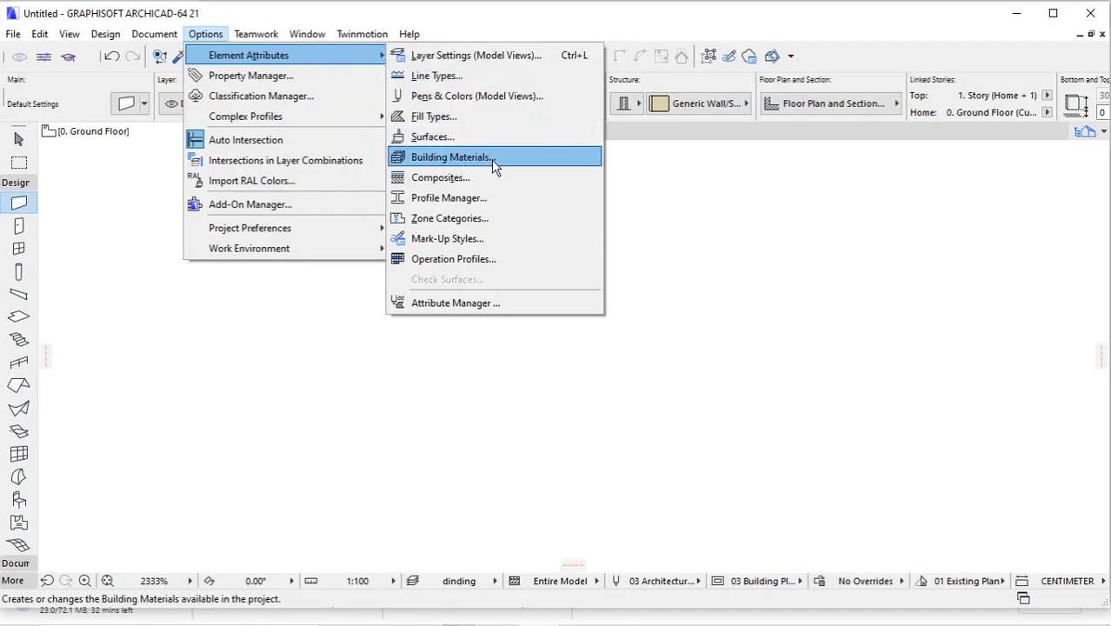
{"action": "left_click", "coordinate": [491, 160]}
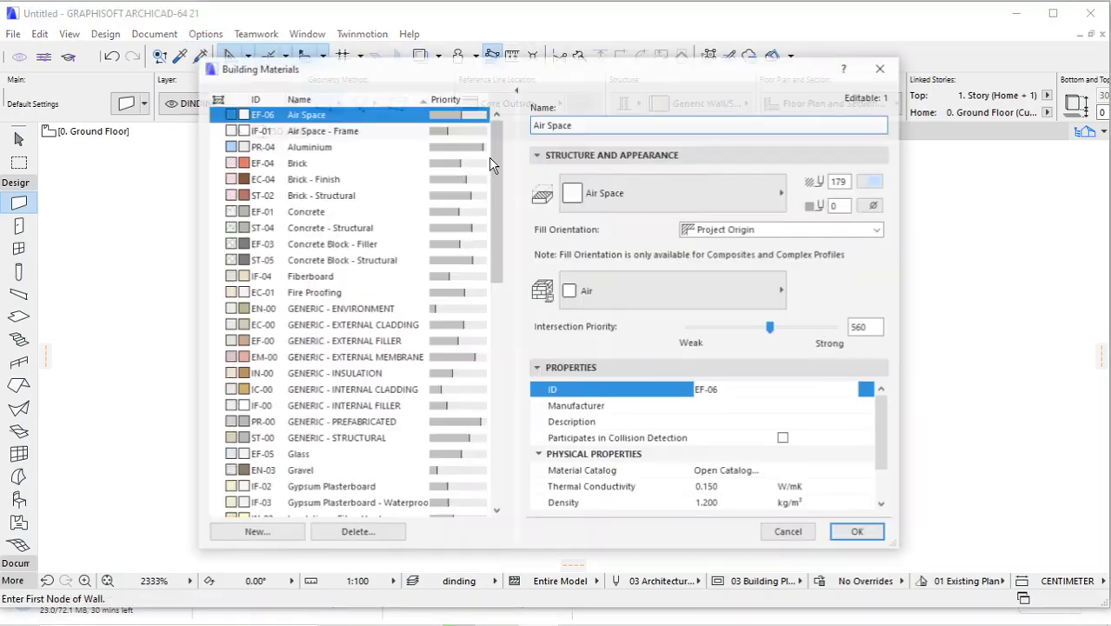
{"action": "scroll", "coordinate": [496, 198], "scroll_direction": "down", "scroll_amount": 3}
{"action": "scroll", "coordinate": [496, 197], "scroll_direction": "up", "scroll_amount": 3}
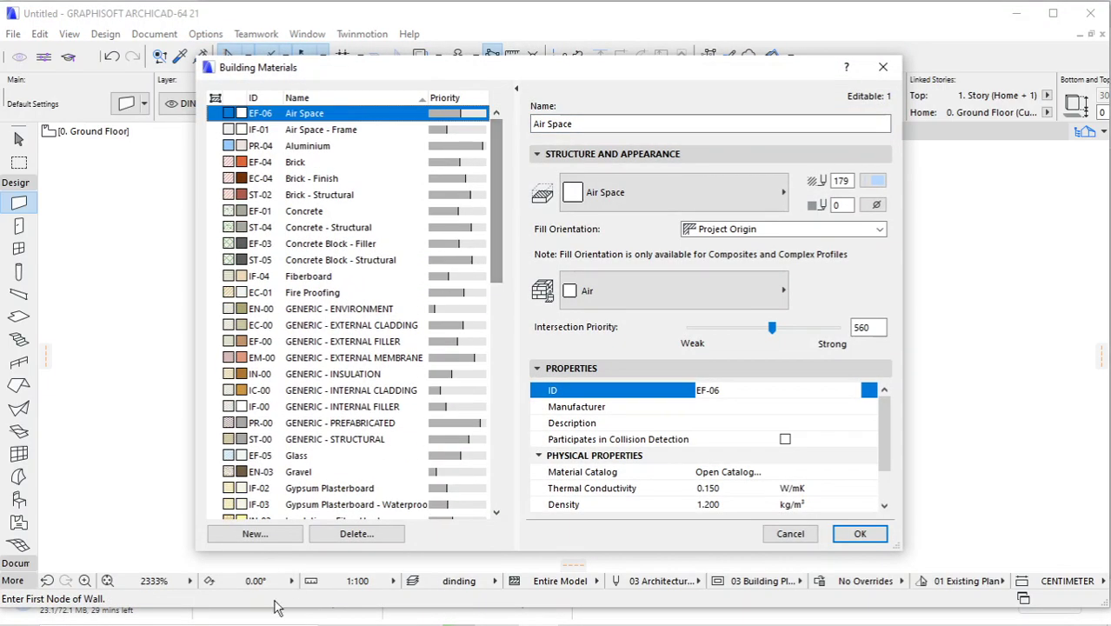
{"action": "left_click", "coordinate": [254, 534]}
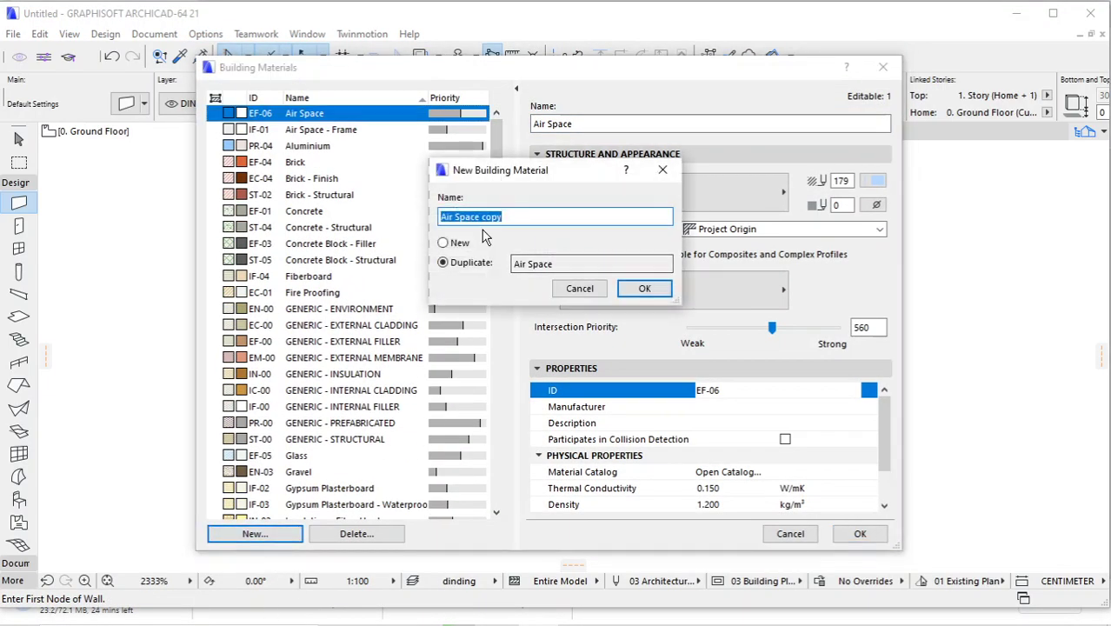
{"action": "left_click", "coordinate": [459, 244]}
{"action": "left_click", "coordinate": [546, 216]}
{"action": "left_click_drag", "start_coordinate": [545, 216], "coordinate": [407, 233]}
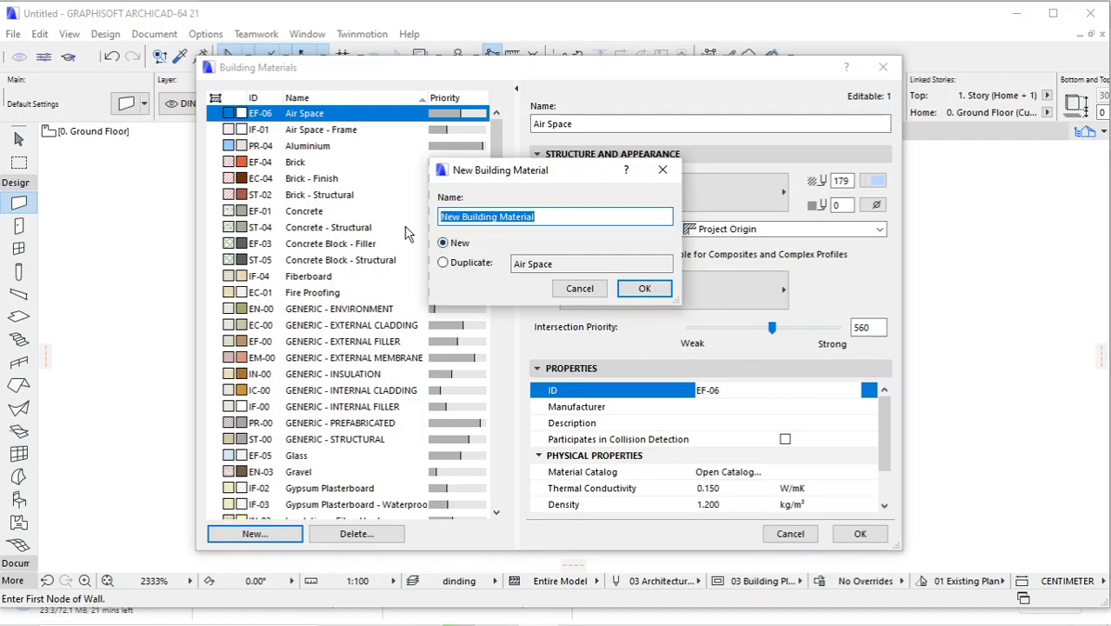
{"action": "type", "text": "PAS. BATU"}
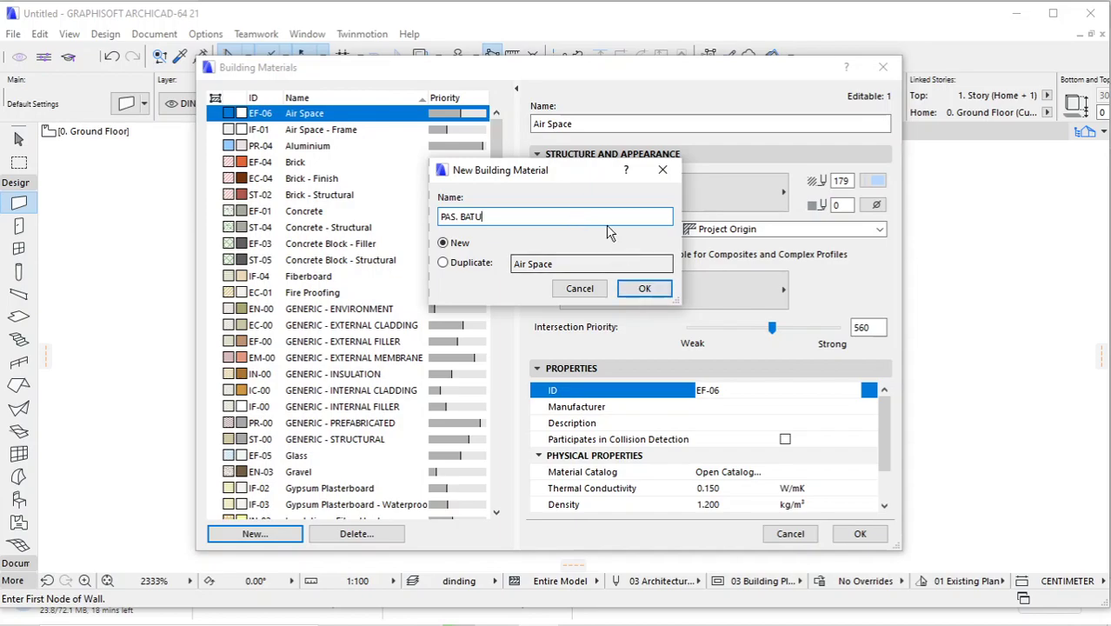
{"action": "left_click", "coordinate": [645, 287]}
- Give PAS. BATU the Common Brick cut fill, the Brick - White Natural surface and an intersection priority of 0
{"action": "left_click", "coordinate": [719, 193]}
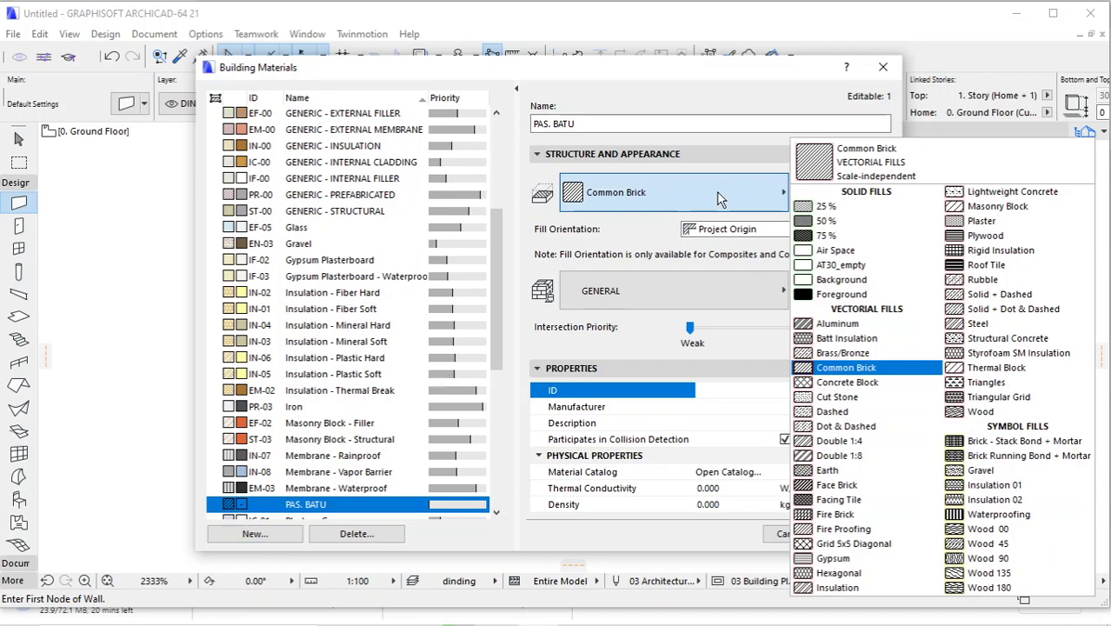
{"action": "left_click", "coordinate": [863, 371]}
{"action": "left_click", "coordinate": [652, 292]}
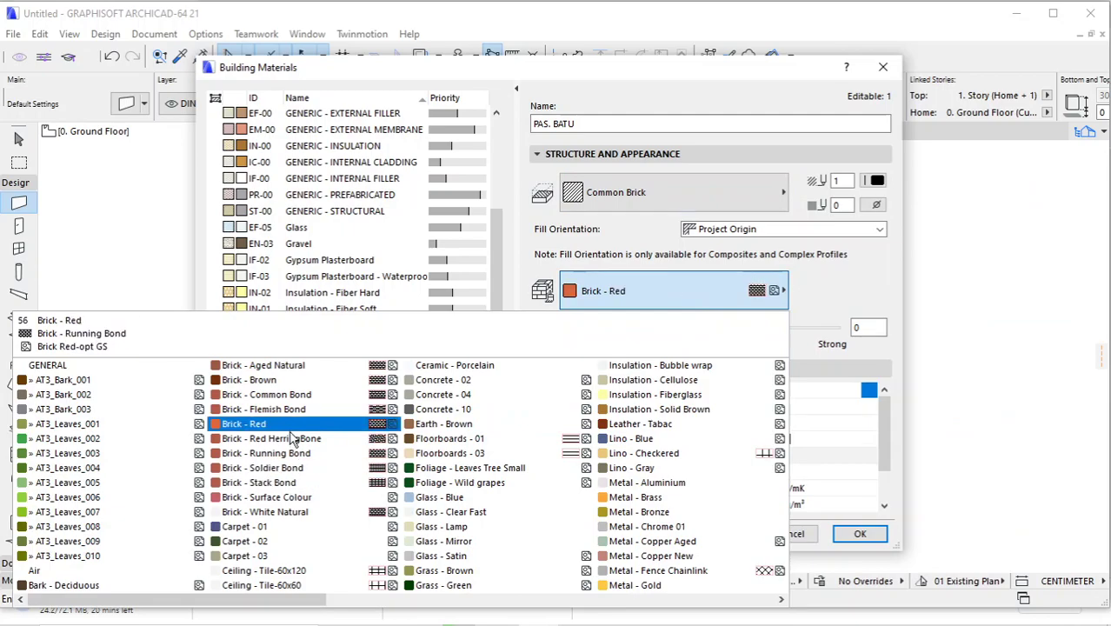
{"action": "left_click", "coordinate": [287, 512]}
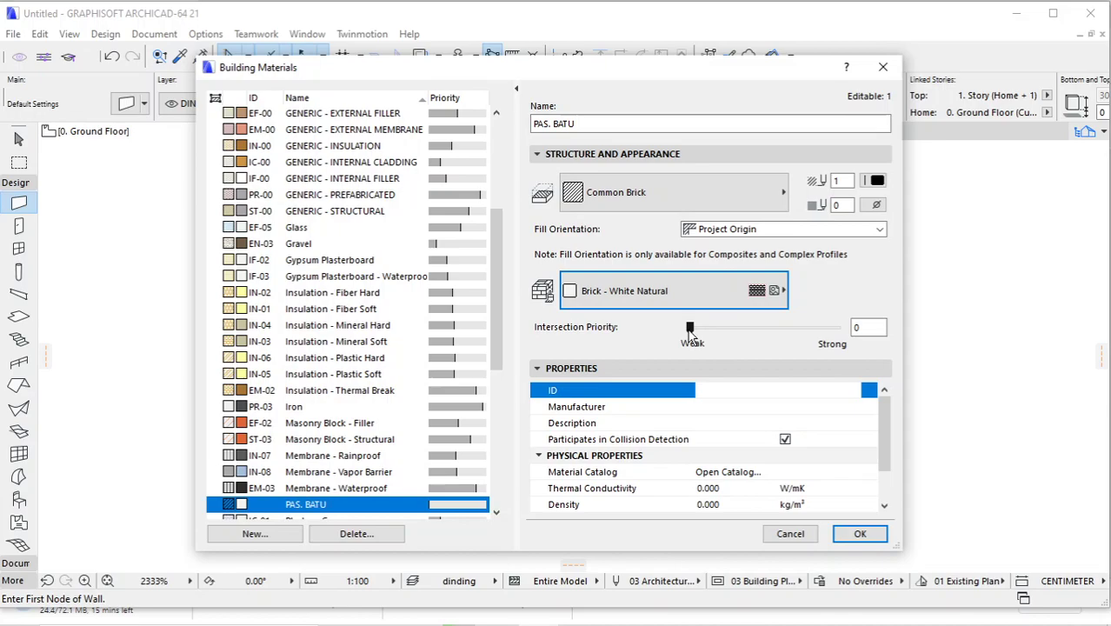
{"action": "left_click", "coordinate": [853, 326]}
{"action": "type", "text": "0"}
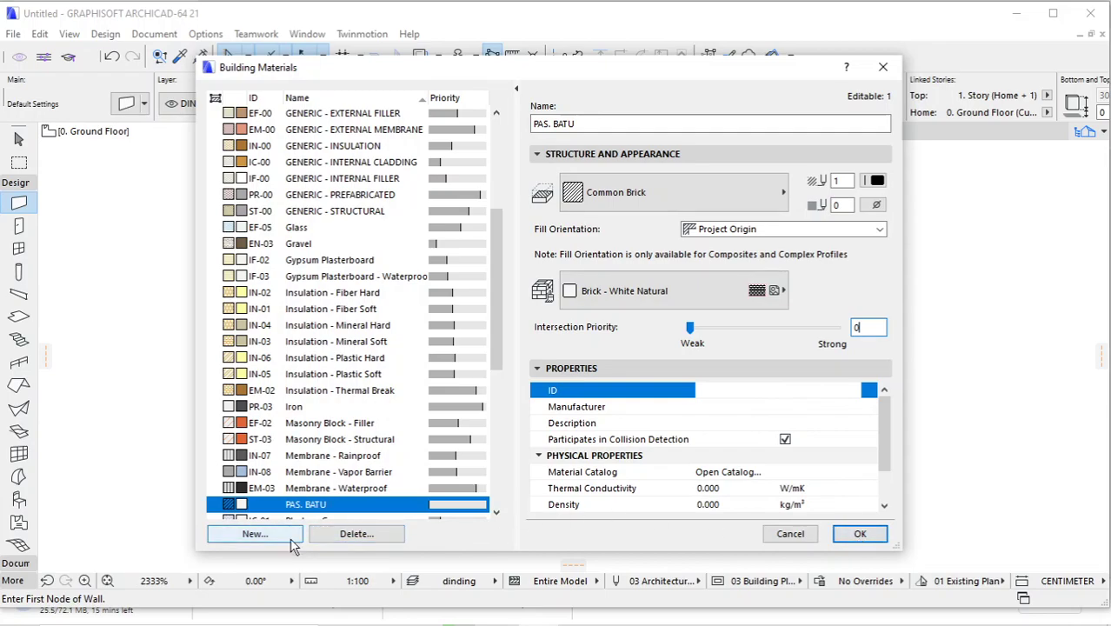
- Check the existing plaster materials and create a new, non-duplicated building material named PLESTERAN
{"action": "left_click_drag", "start_coordinate": [501, 249], "coordinate": [497, 326]}
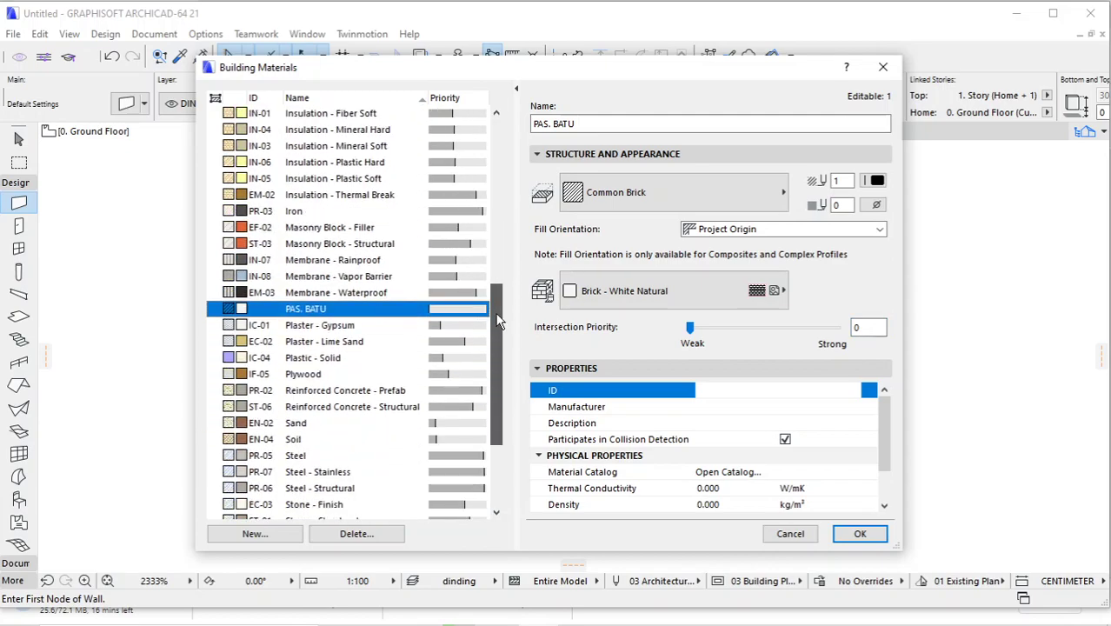
{"action": "left_click", "coordinate": [316, 329]}
{"action": "left_click", "coordinate": [318, 348]}
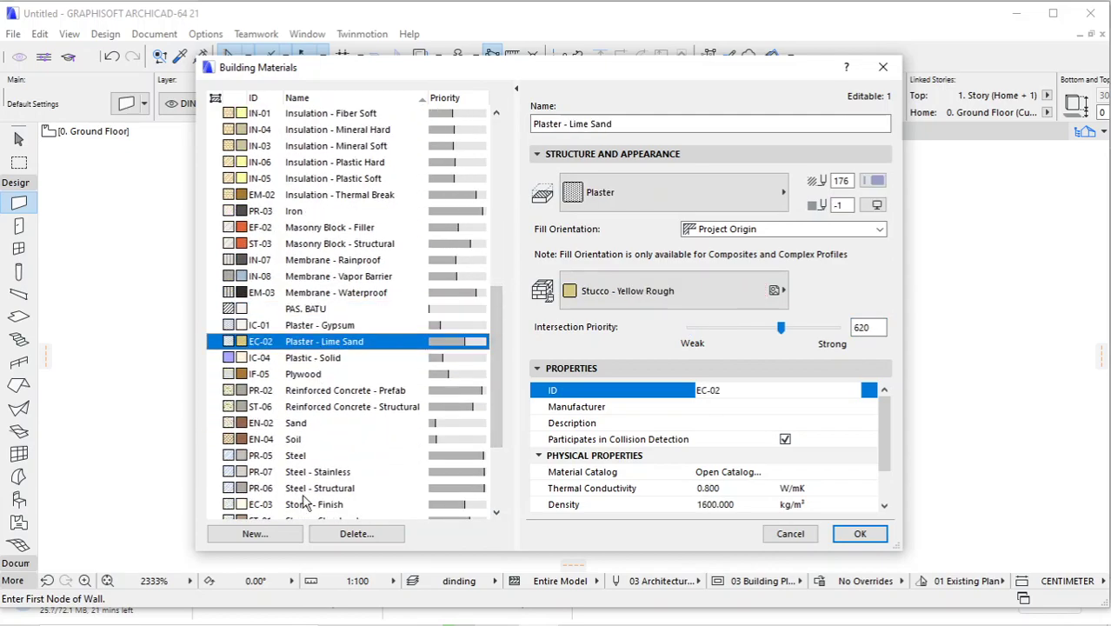
{"action": "left_click", "coordinate": [255, 533]}
{"action": "left_click", "coordinate": [444, 242]}
{"action": "type", "text": "PLESTERAN"}
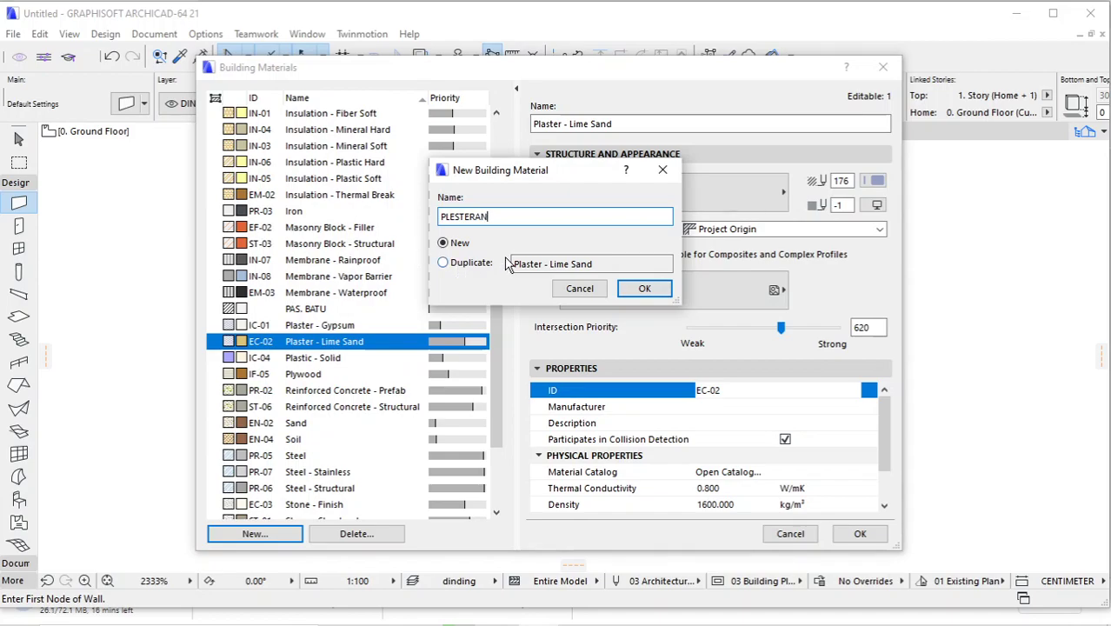
{"action": "left_click", "coordinate": [644, 288]}
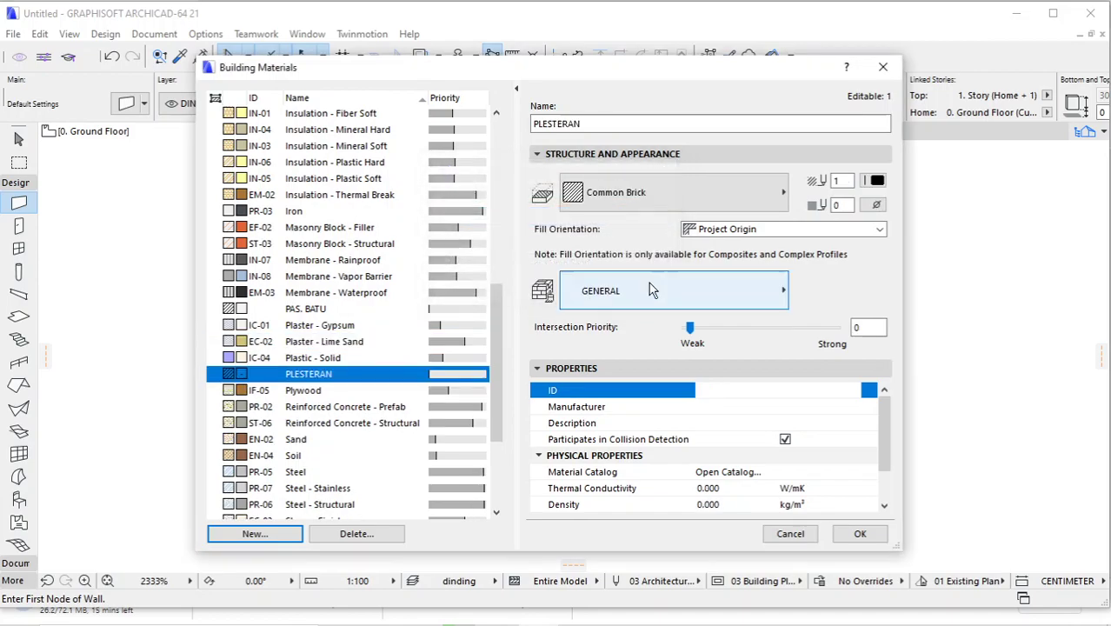
- Set the PLESTERAN cut fill to 25 % with grey fill pen 62
{"action": "left_click", "coordinate": [745, 196]}
{"action": "left_click", "coordinate": [826, 206]}
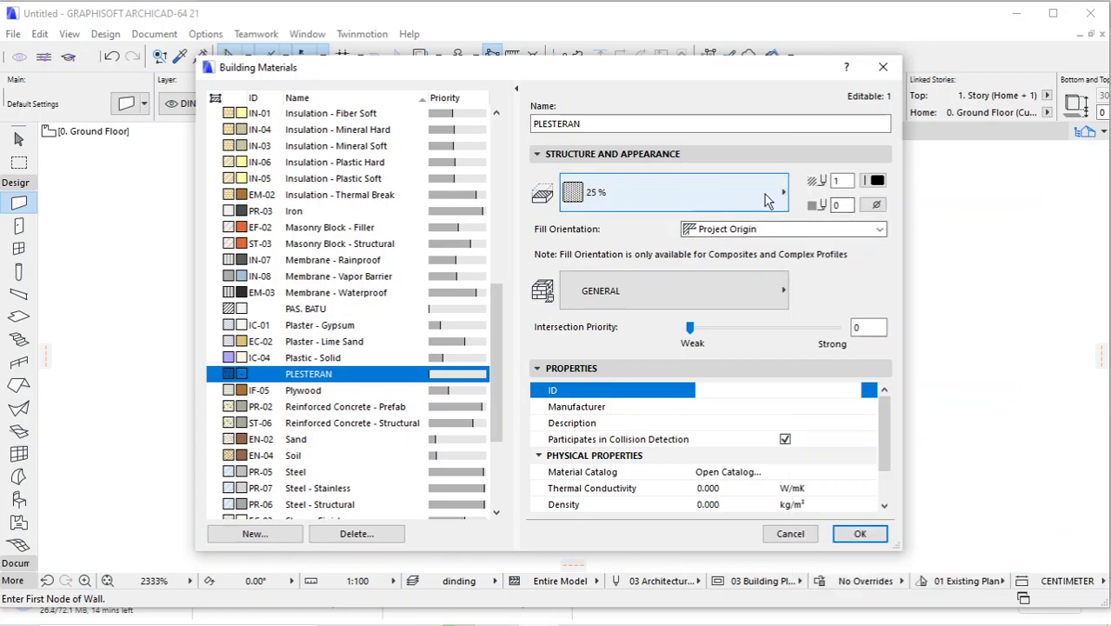
{"action": "left_click", "coordinate": [876, 180]}
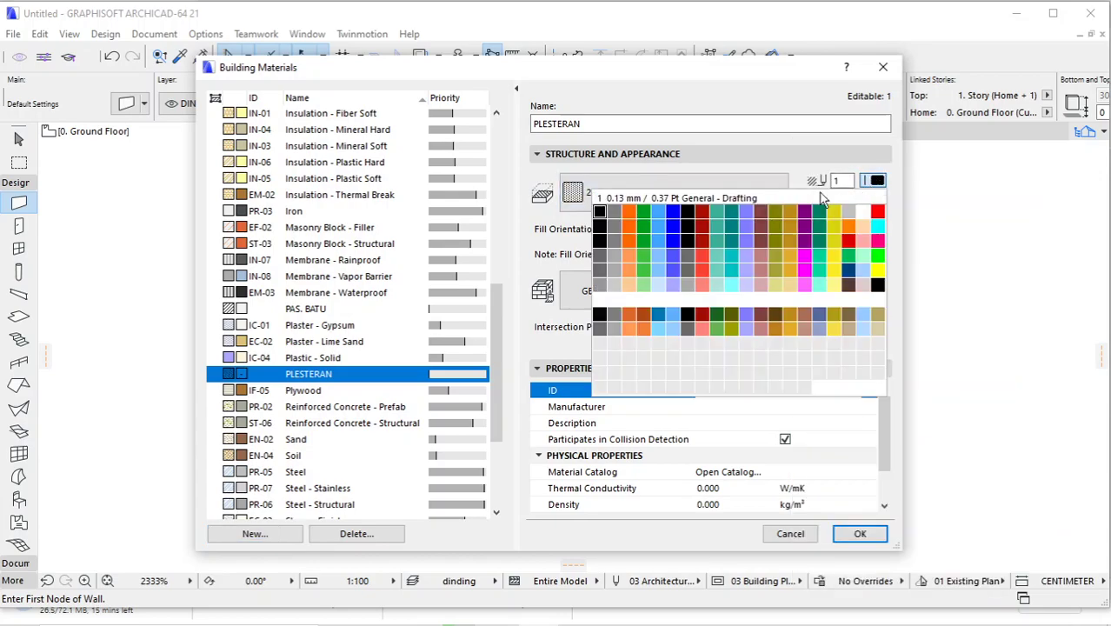
{"action": "left_click", "coordinate": [614, 261]}
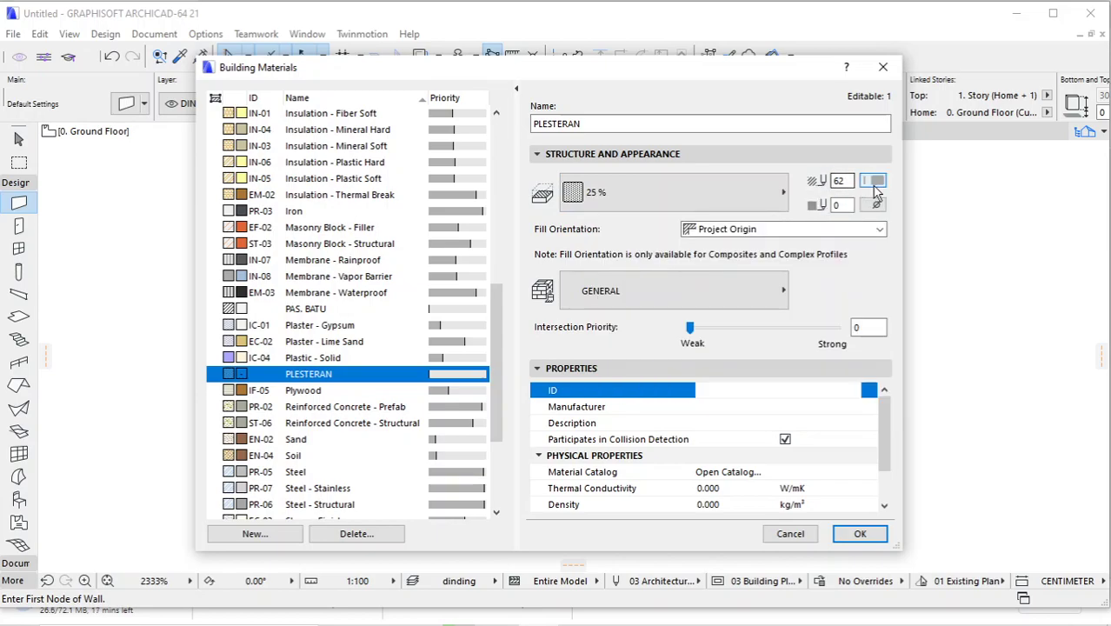
- Assign the Concrete - 02 surface to the PLESTERAN material
{"action": "left_click", "coordinate": [730, 278]}
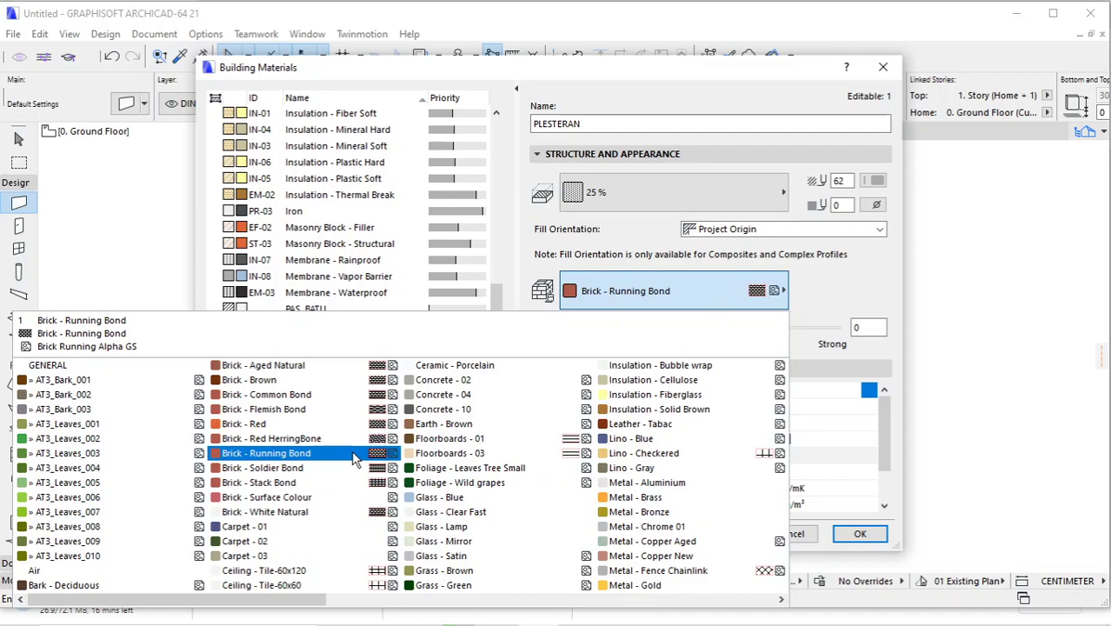
{"action": "scroll", "coordinate": [355, 459], "scroll_direction": "down", "scroll_amount": 10}
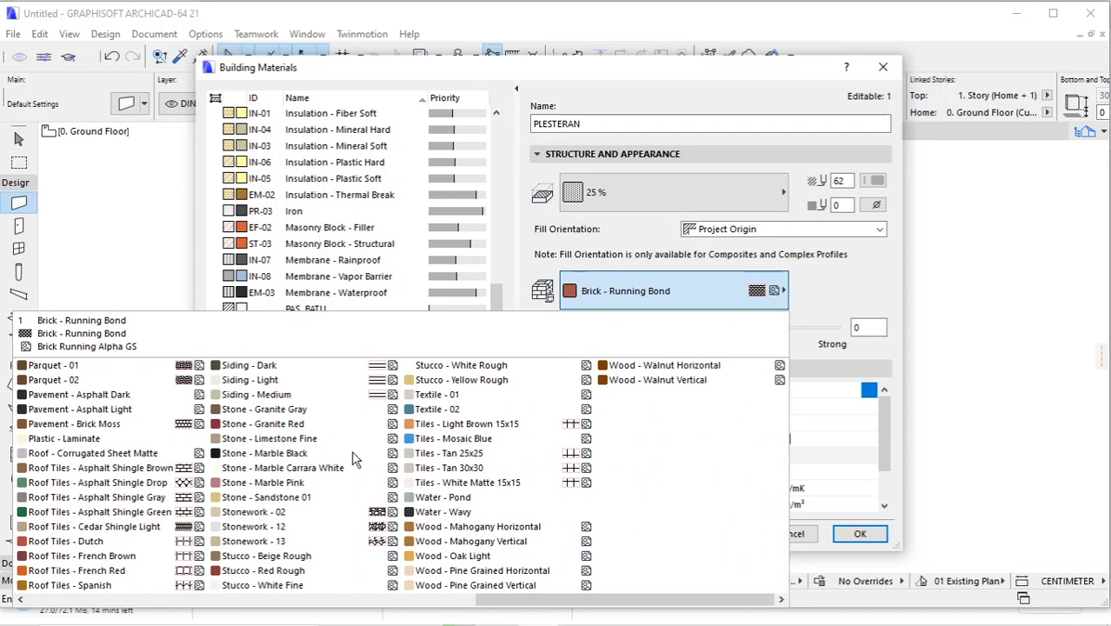
{"action": "scroll", "coordinate": [354, 459], "scroll_direction": "up", "scroll_amount": 3}
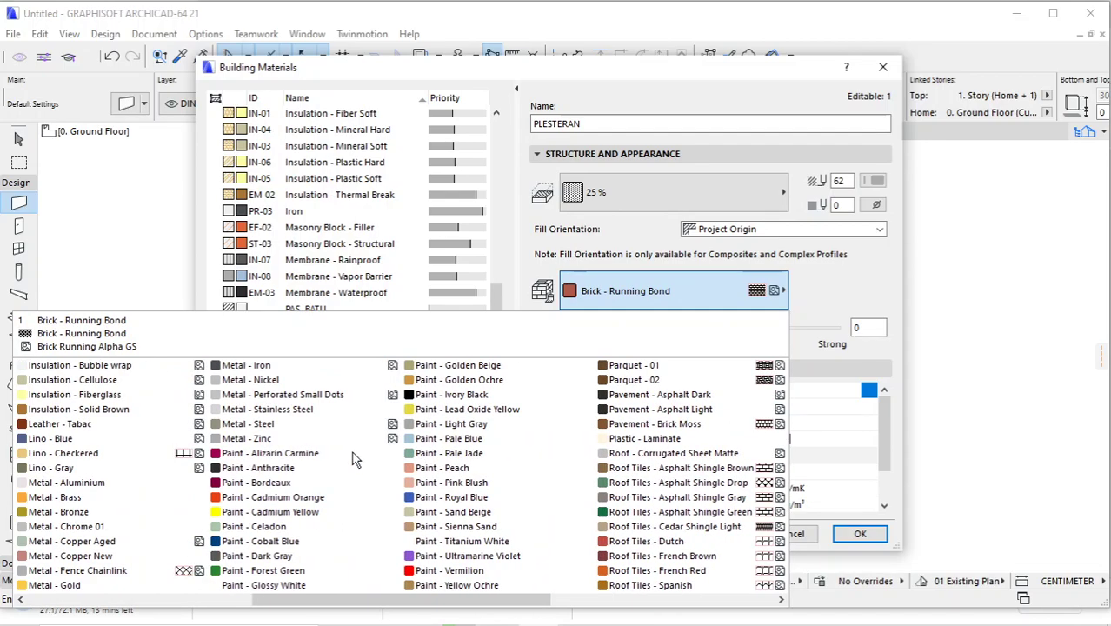
{"action": "scroll", "coordinate": [355, 459], "scroll_direction": "up", "scroll_amount": 3}
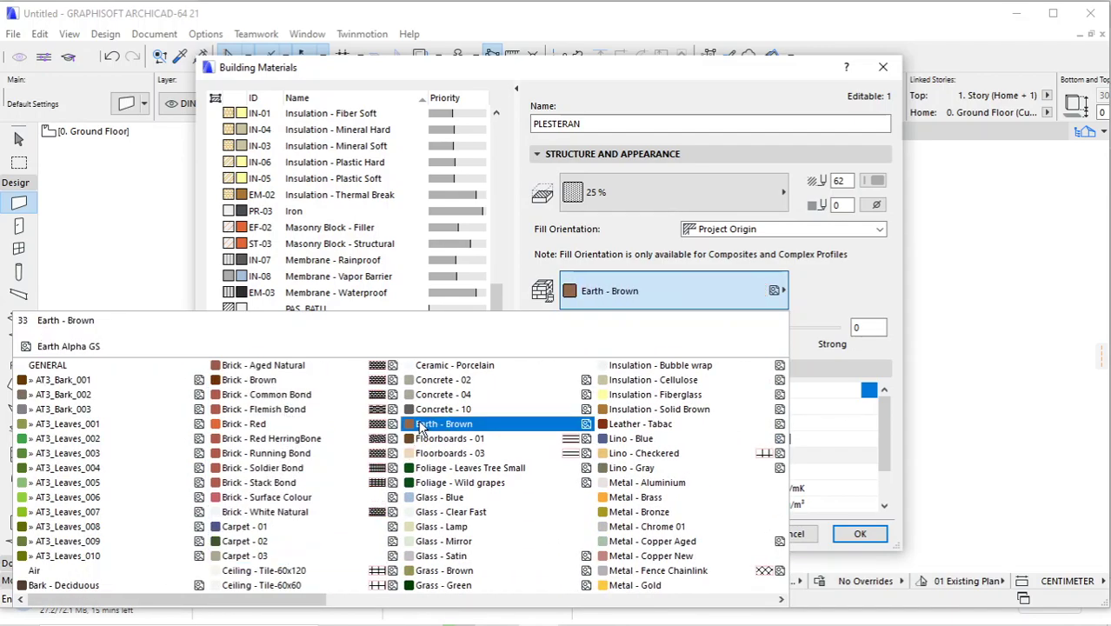
{"action": "left_click", "coordinate": [443, 380]}
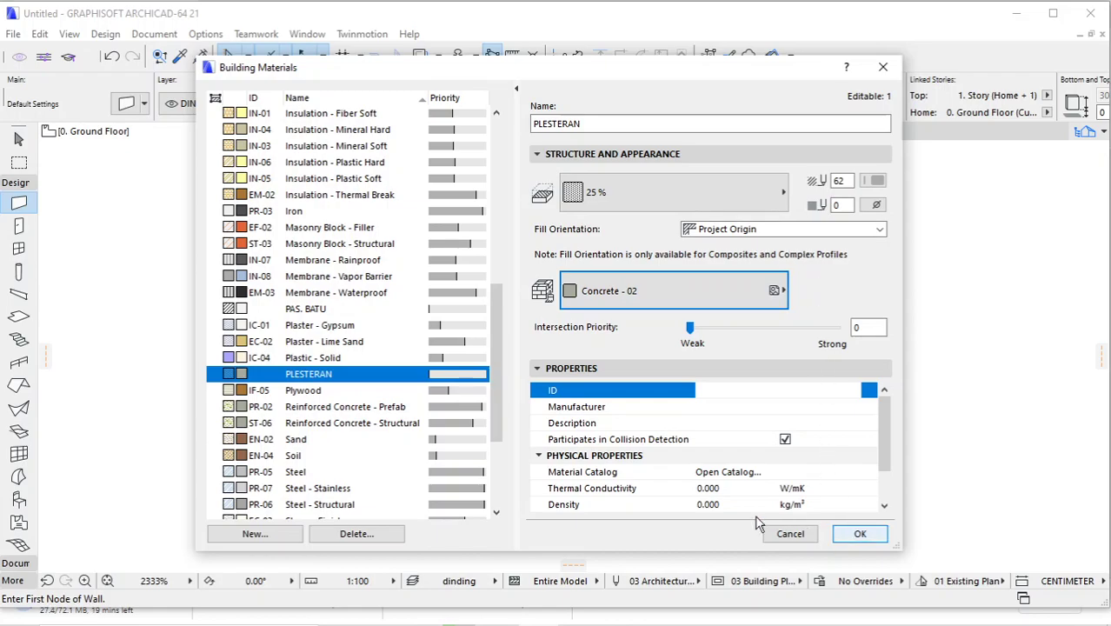
{"action": "scroll", "coordinate": [374, 372], "scroll_direction": "up", "scroll_amount": 4}
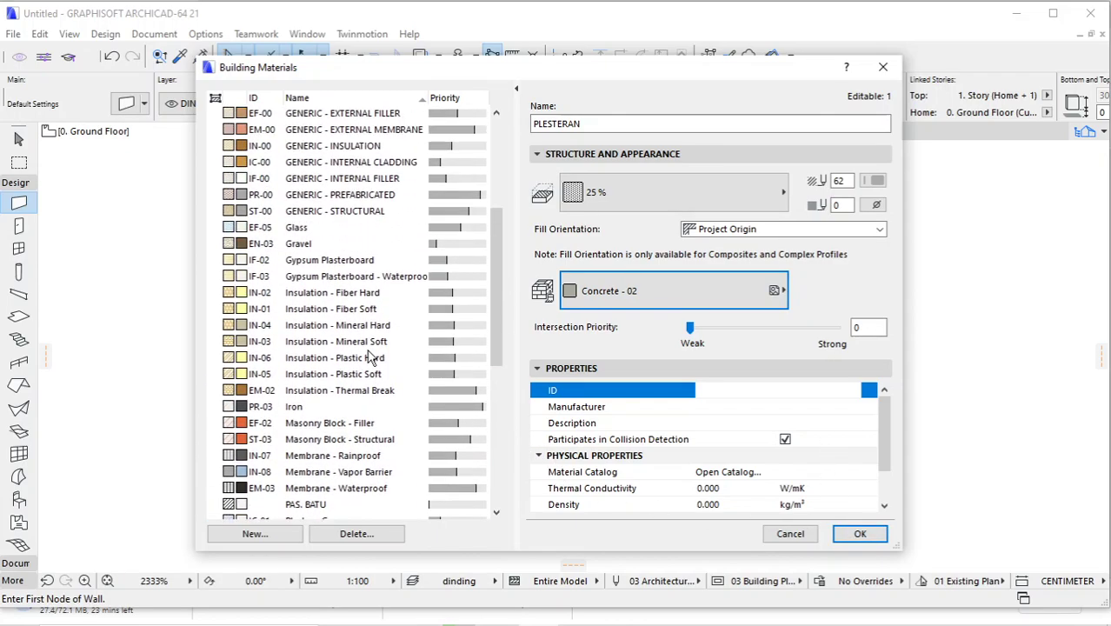
{"action": "scroll", "coordinate": [369, 355], "scroll_direction": "down", "scroll_amount": 7}
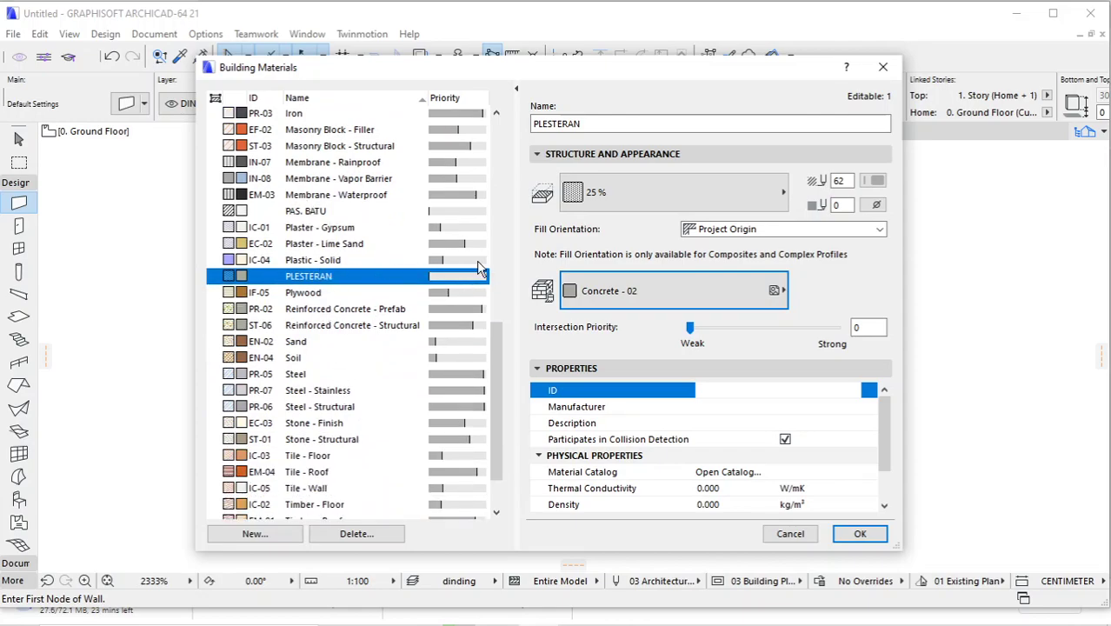
- Set the PLESTERAN intersection priority to 0 and accept the building material settings
{"action": "left_click", "coordinate": [861, 328]}
{"action": "double_click", "coordinate": [856, 327]}
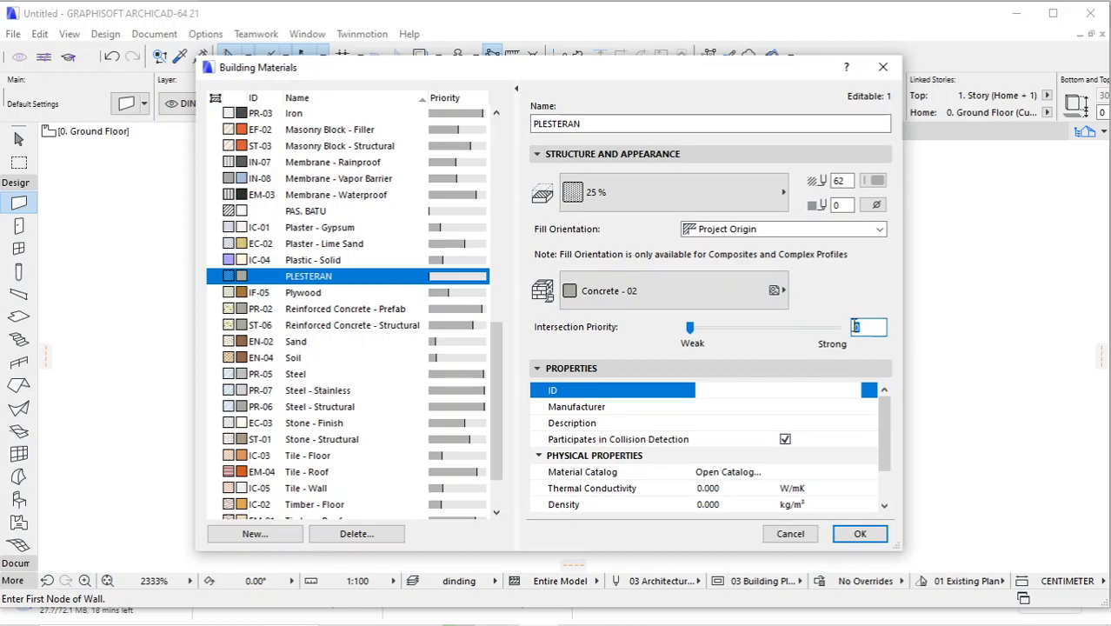
{"action": "left_click", "coordinate": [859, 534]}
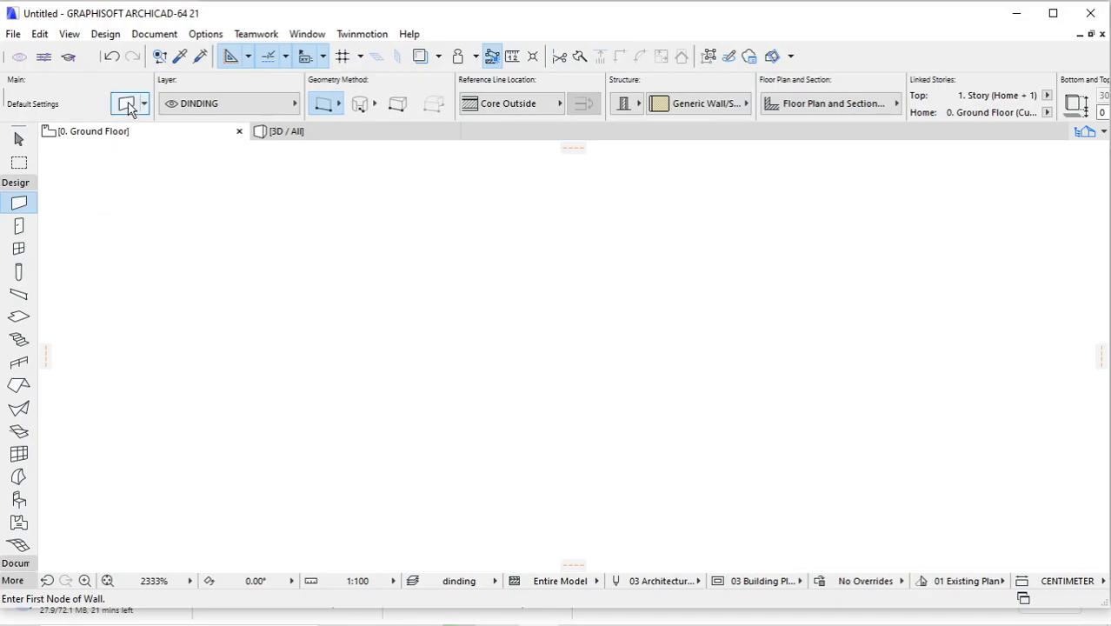
- Duplicate the Brick Double Plastered composite structure under the name PAS. DINDING
{"action": "left_click", "coordinate": [202, 35]}
{"action": "mouse_move", "coordinate": [253, 54]}
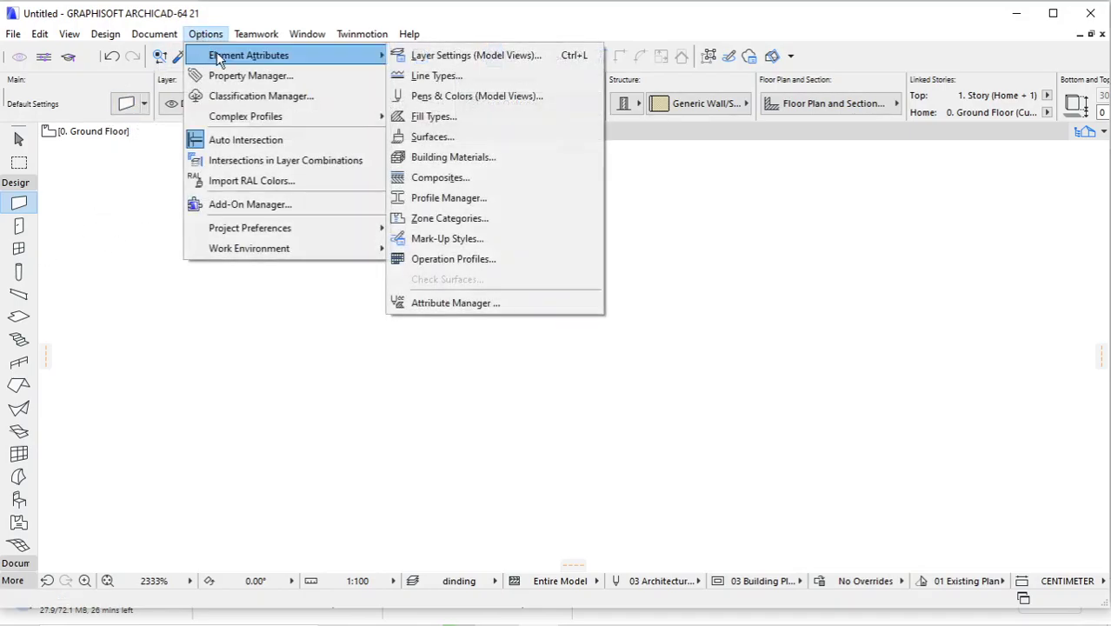
{"action": "left_click", "coordinate": [438, 179]}
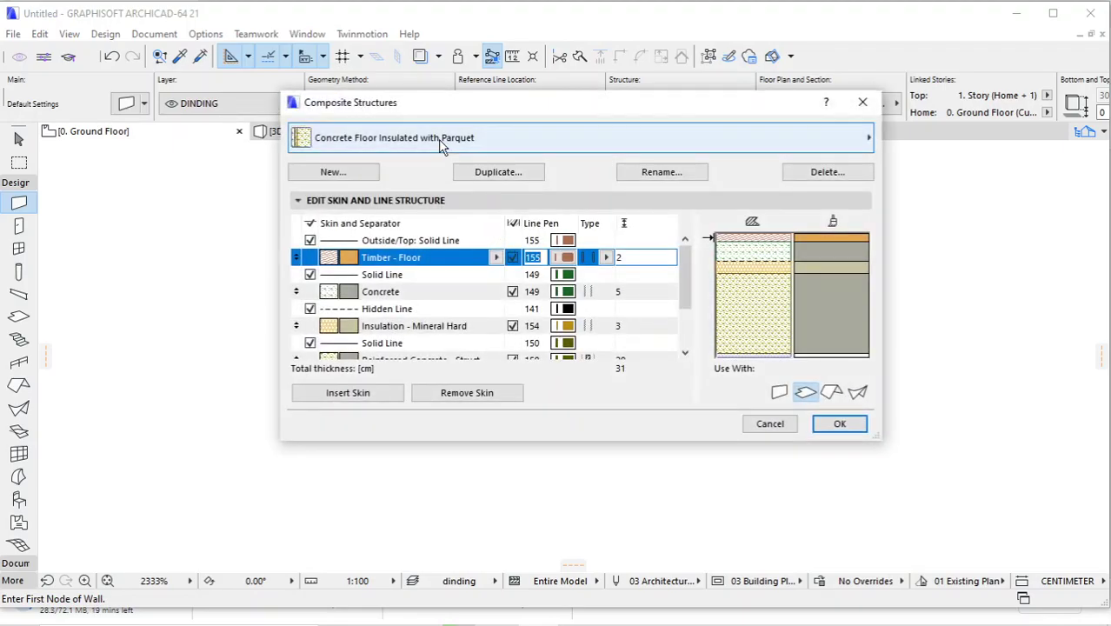
{"action": "left_click", "coordinate": [438, 138]}
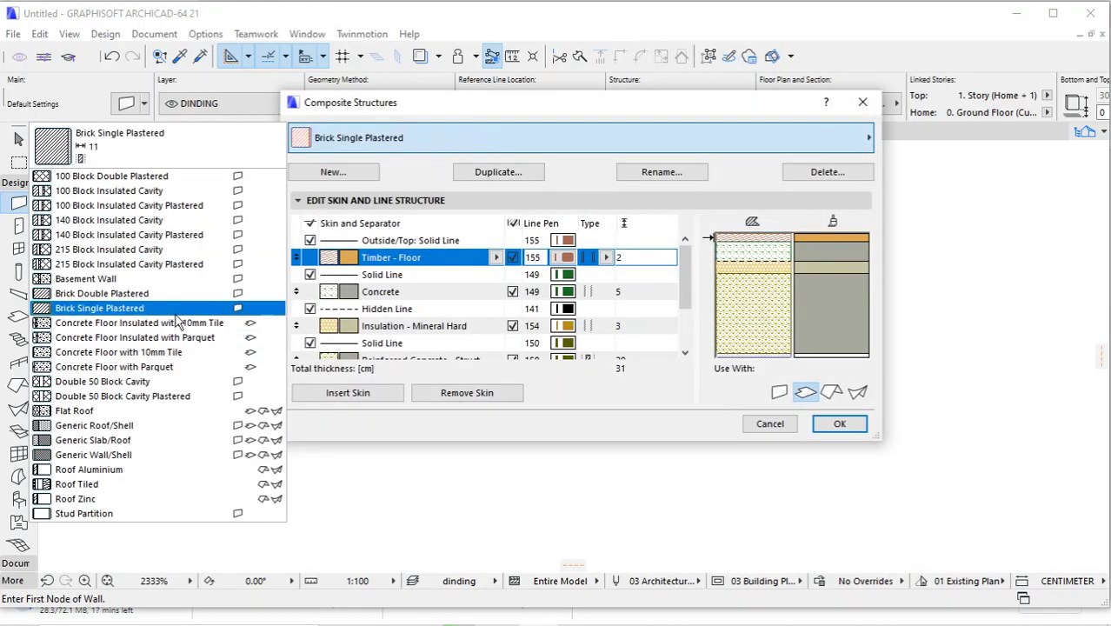
{"action": "left_click", "coordinate": [89, 293]}
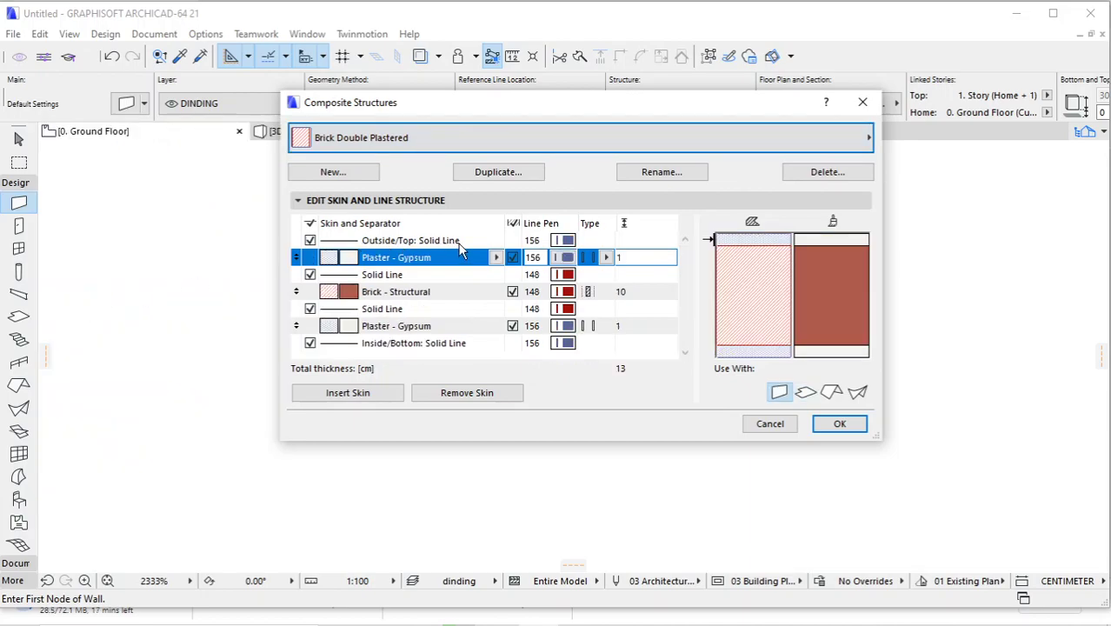
{"action": "left_click", "coordinate": [514, 173]}
{"action": "left_click", "coordinate": [438, 330]}
{"action": "left_click_drag", "start_coordinate": [452, 328], "coordinate": [289, 343]}
{"action": "type", "text": "PAS. DINDING"}
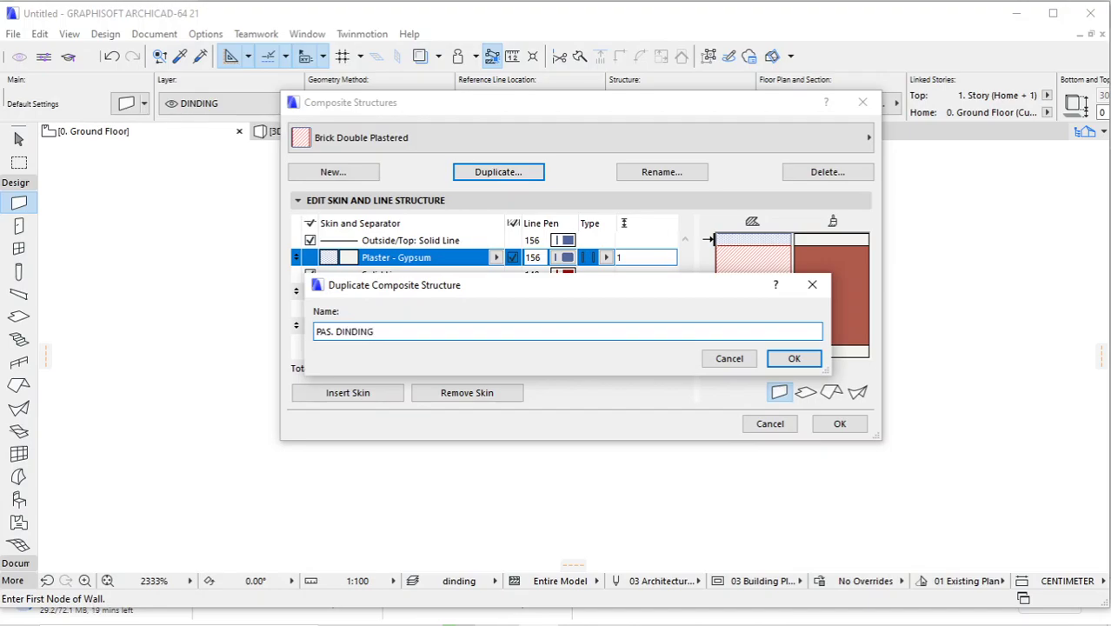
{"action": "left_click", "coordinate": [791, 358]}
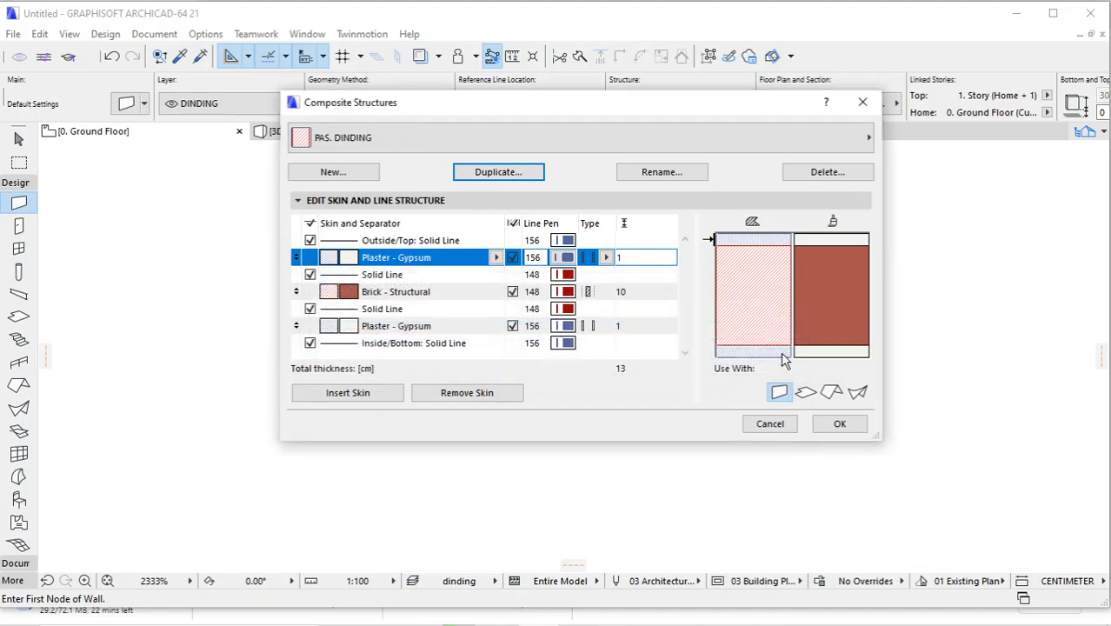
- Assign PLESTERAN to the outside skin of PAS. DINDING with a thickness of 2 cm
{"action": "left_click", "coordinate": [495, 257]}
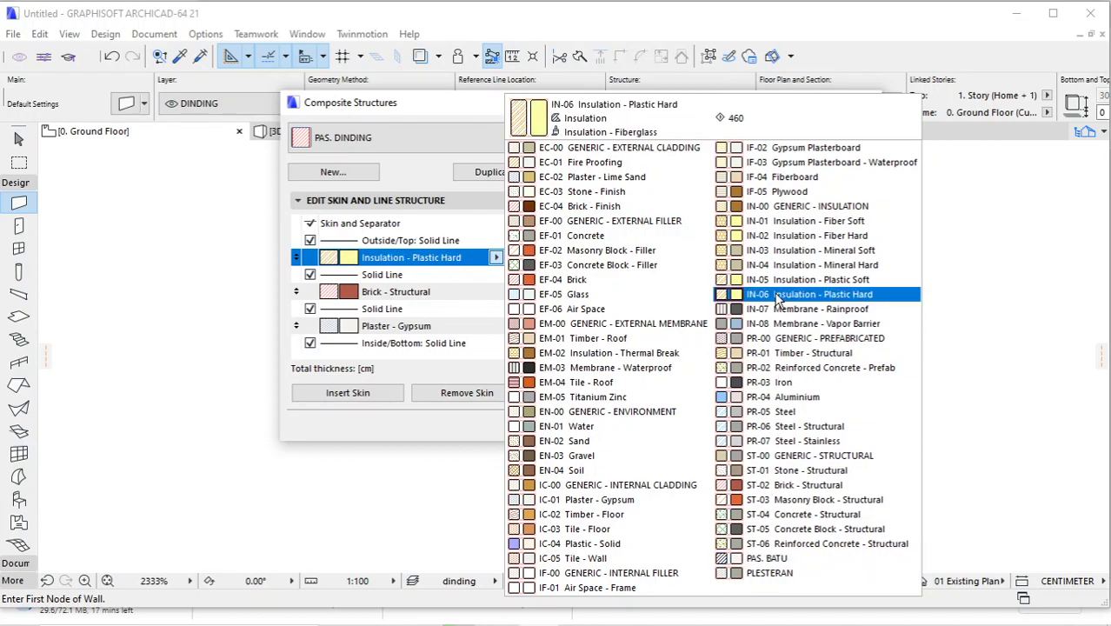
{"action": "left_click", "coordinate": [769, 574]}
{"action": "left_click", "coordinate": [636, 257]}
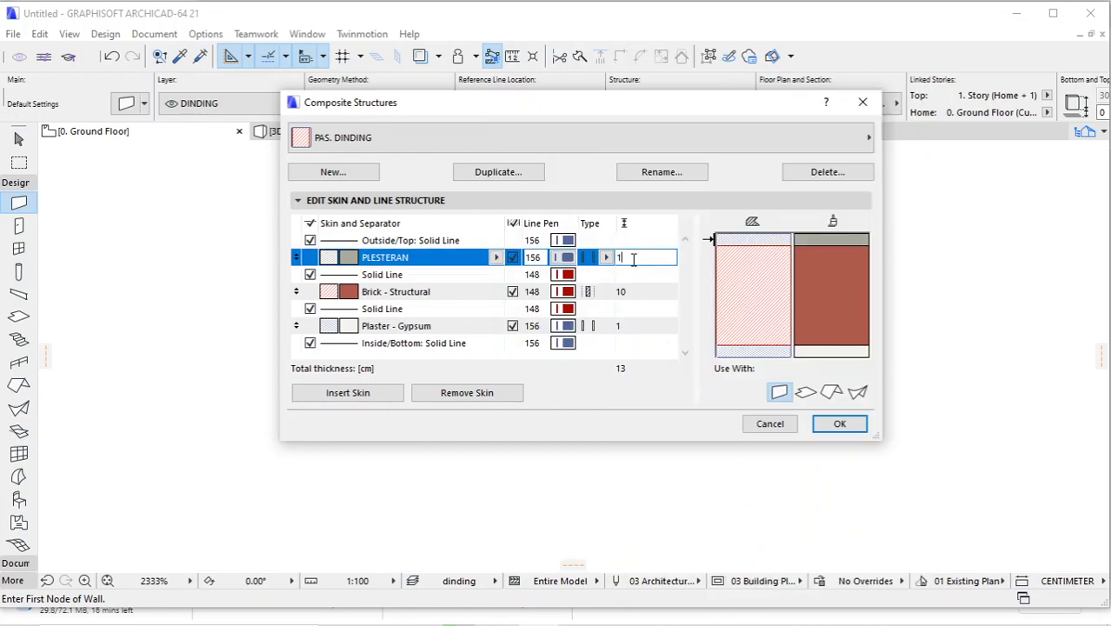
{"action": "type", "text": "1"}
- Replace the Brick - Structural core skin with PAS. BATU at a thickness of 8 cm
{"action": "left_click", "coordinate": [453, 295]}
{"action": "left_click", "coordinate": [496, 292]}
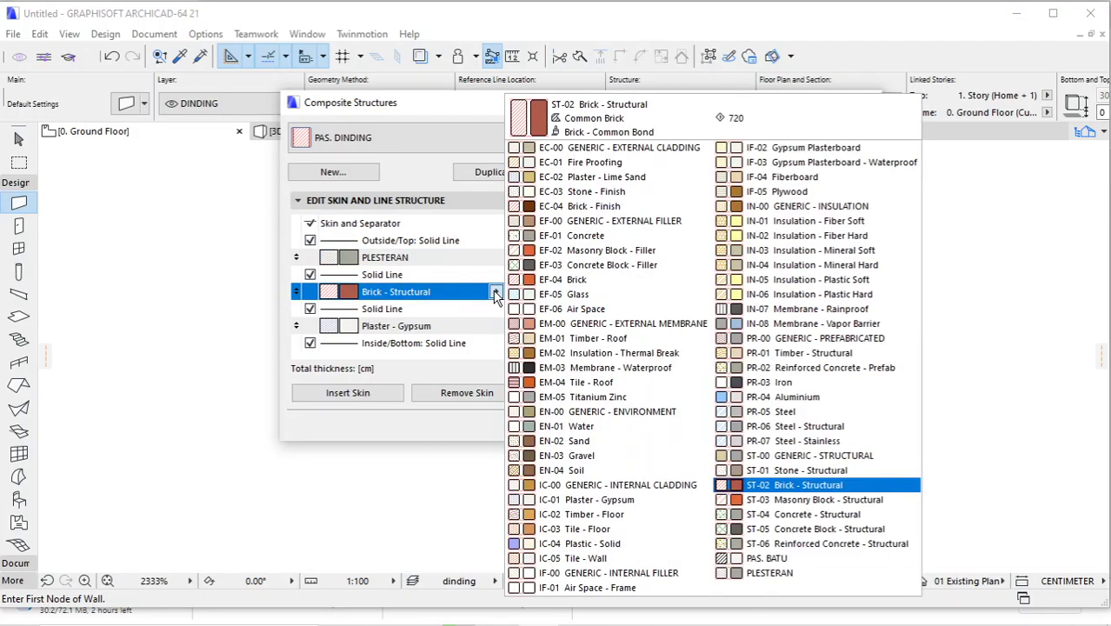
{"action": "left_click", "coordinate": [748, 559]}
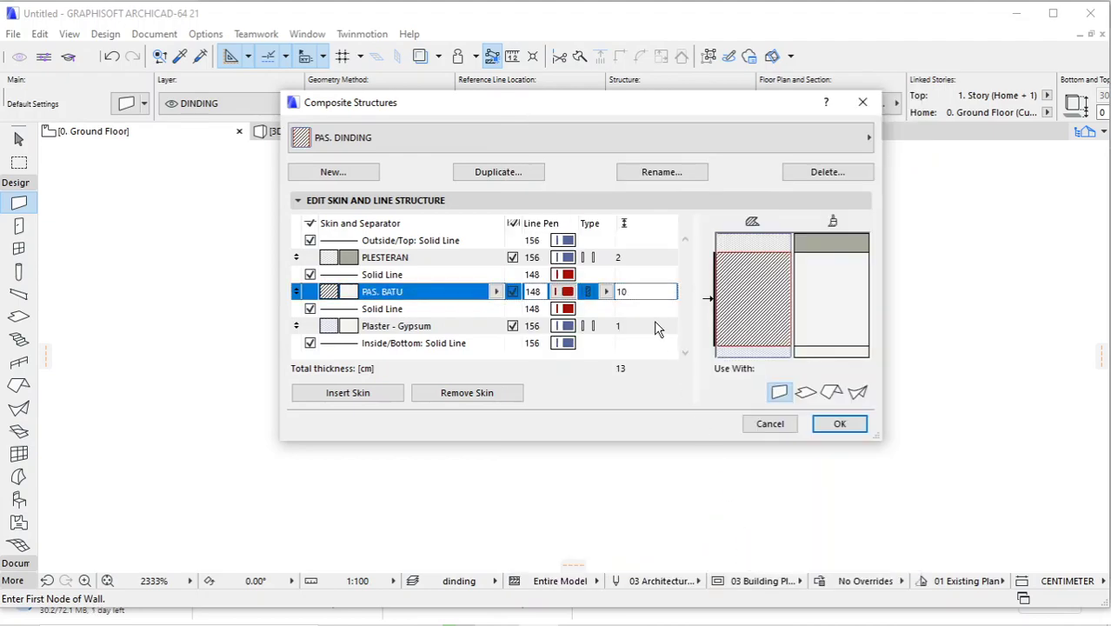
{"action": "left_click_drag", "start_coordinate": [643, 292], "coordinate": [601, 292]}
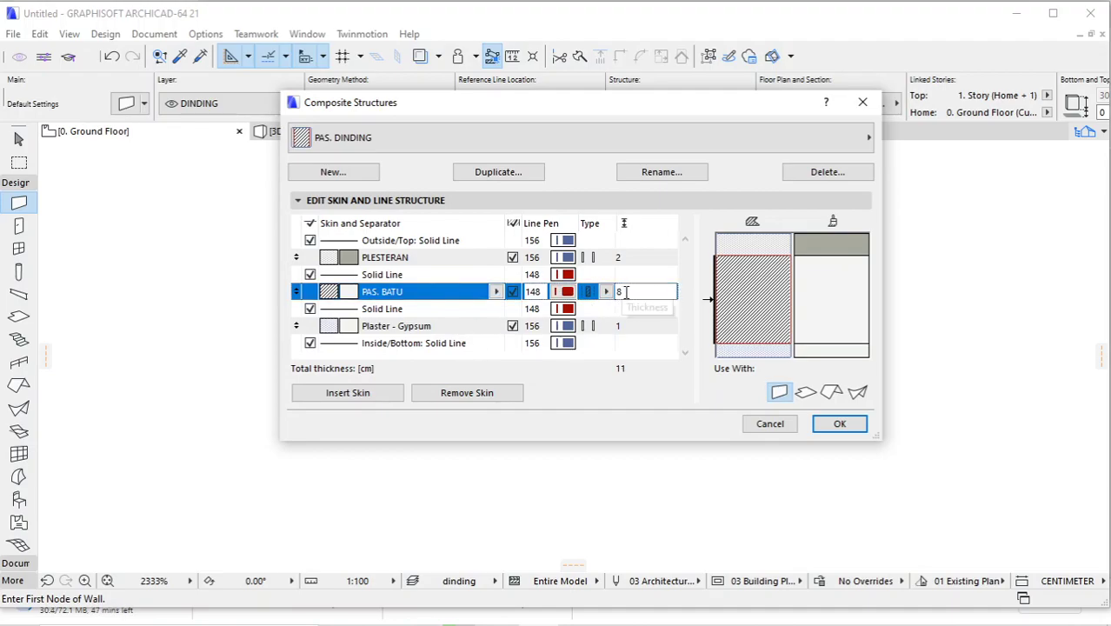
{"action": "left_click", "coordinate": [613, 257]}
{"action": "left_click", "coordinate": [632, 293]}
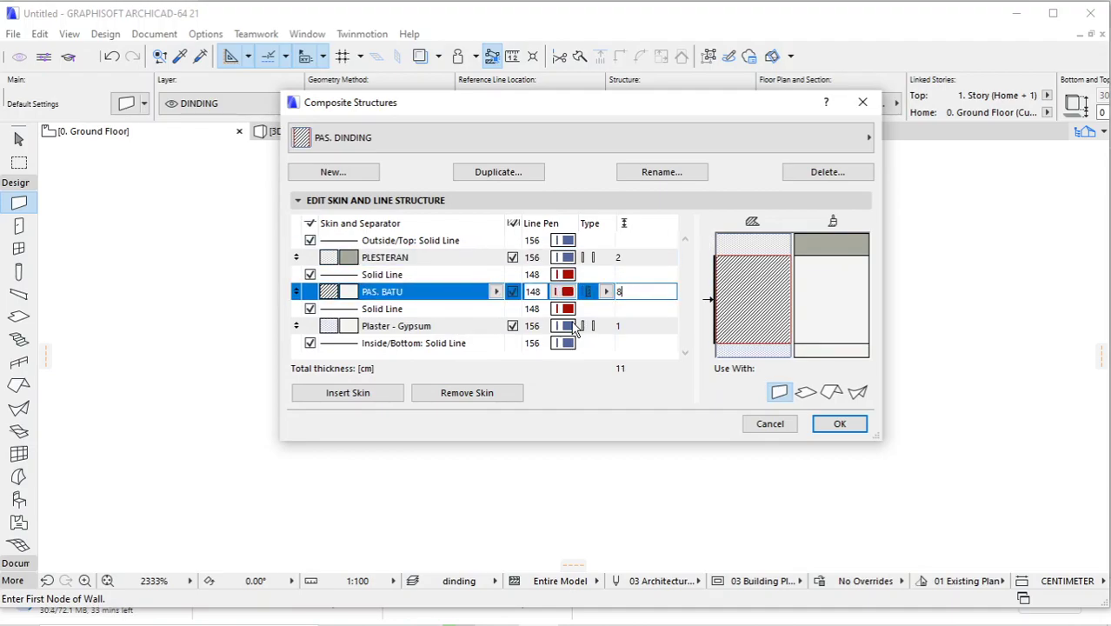
- Replace the inside Plaster - Gypsum skin with PLESTERAN at 2 cm thickness and accept the composite
{"action": "left_click", "coordinate": [466, 328]}
{"action": "left_click", "coordinate": [496, 326]}
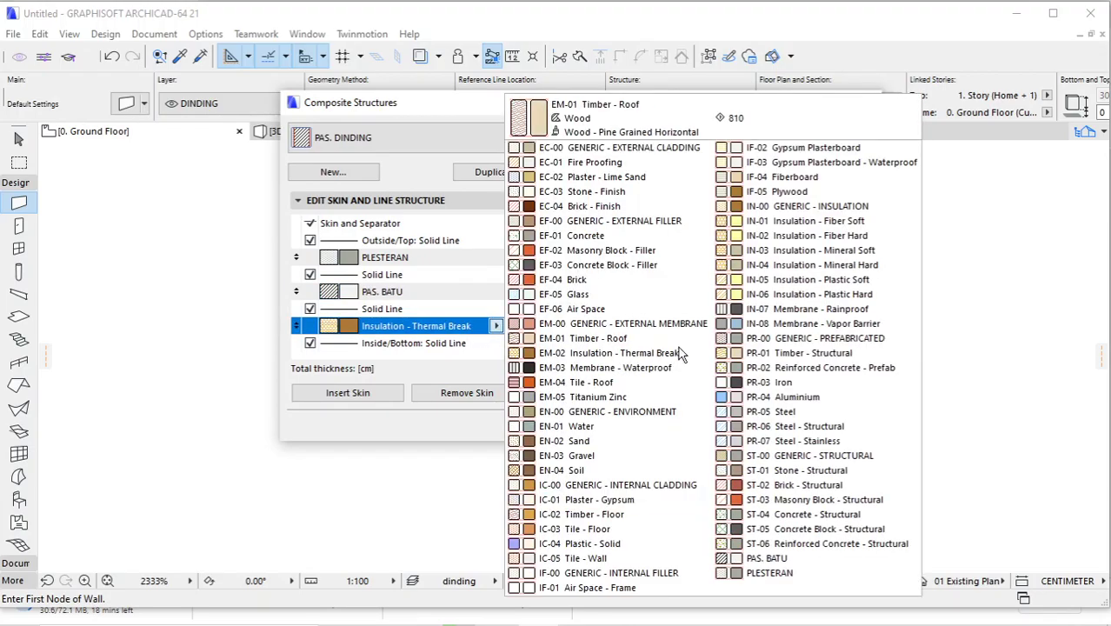
{"action": "left_click", "coordinate": [746, 568]}
{"action": "left_click_drag", "start_coordinate": [646, 328], "coordinate": [606, 326]}
{"action": "type", "text": "2"}
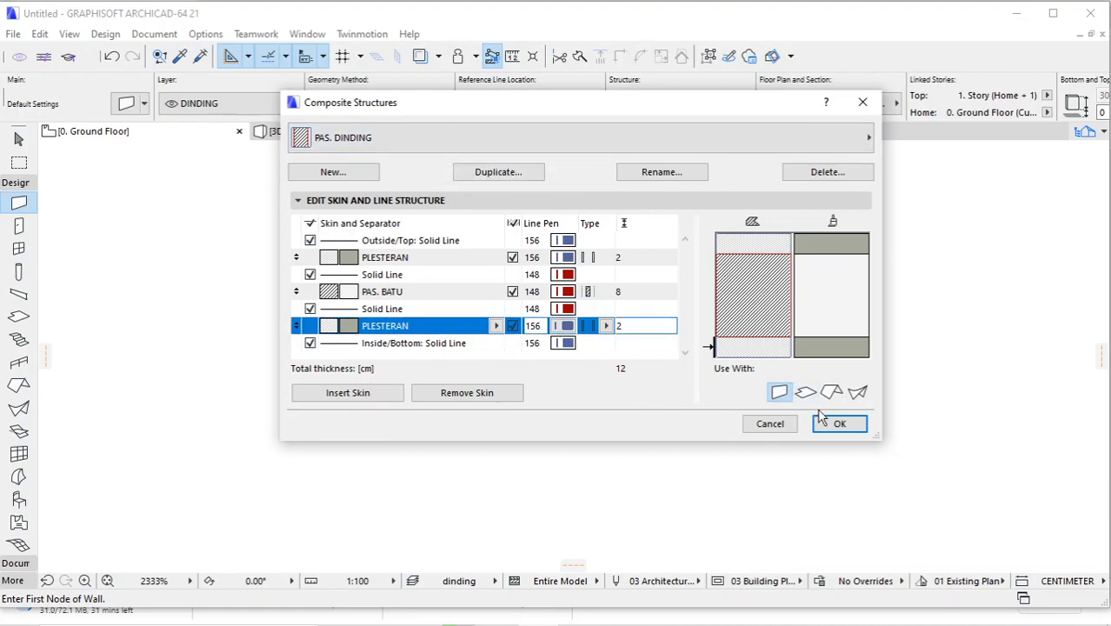
{"action": "left_click", "coordinate": [837, 426]}
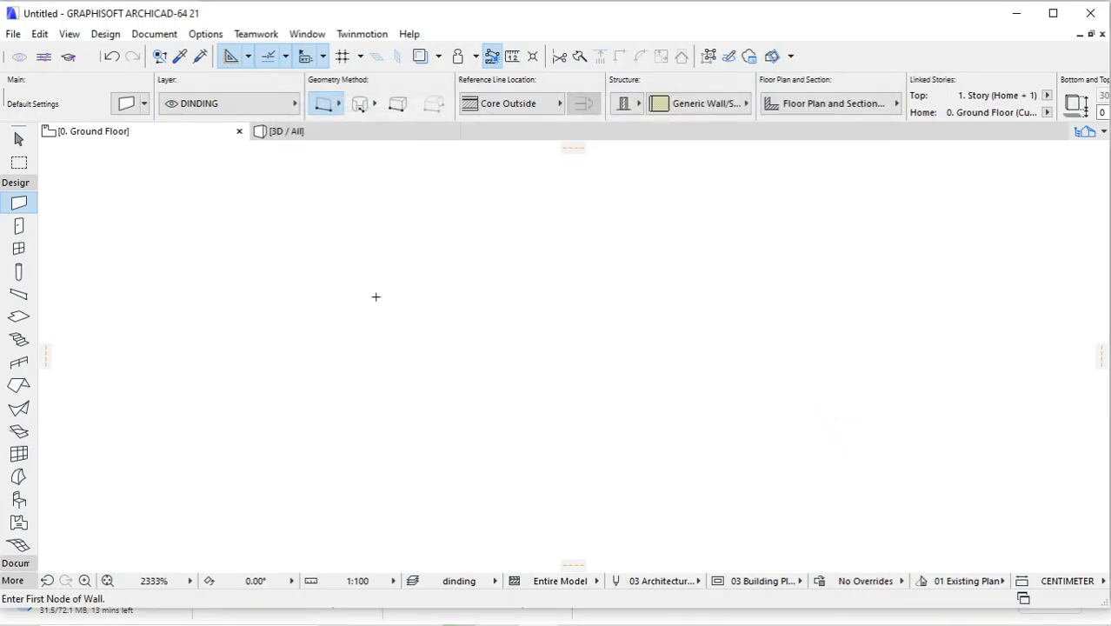
- Set the wall's reference line location to Center and its structure to the PAS. DINDING composite
{"action": "left_click", "coordinate": [532, 111]}
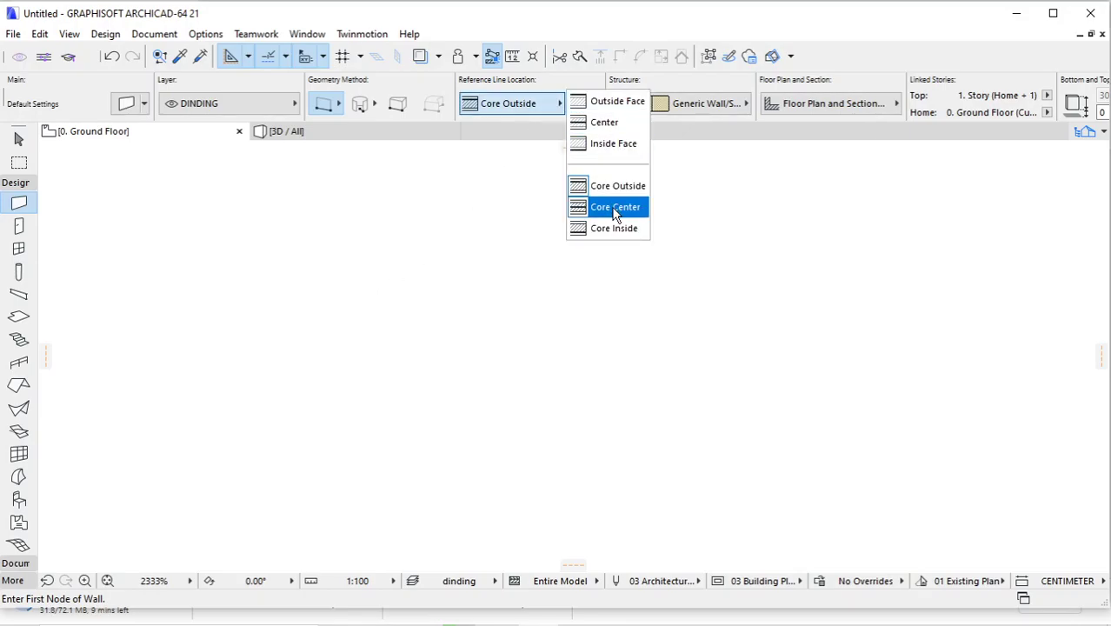
{"action": "left_click", "coordinate": [604, 122]}
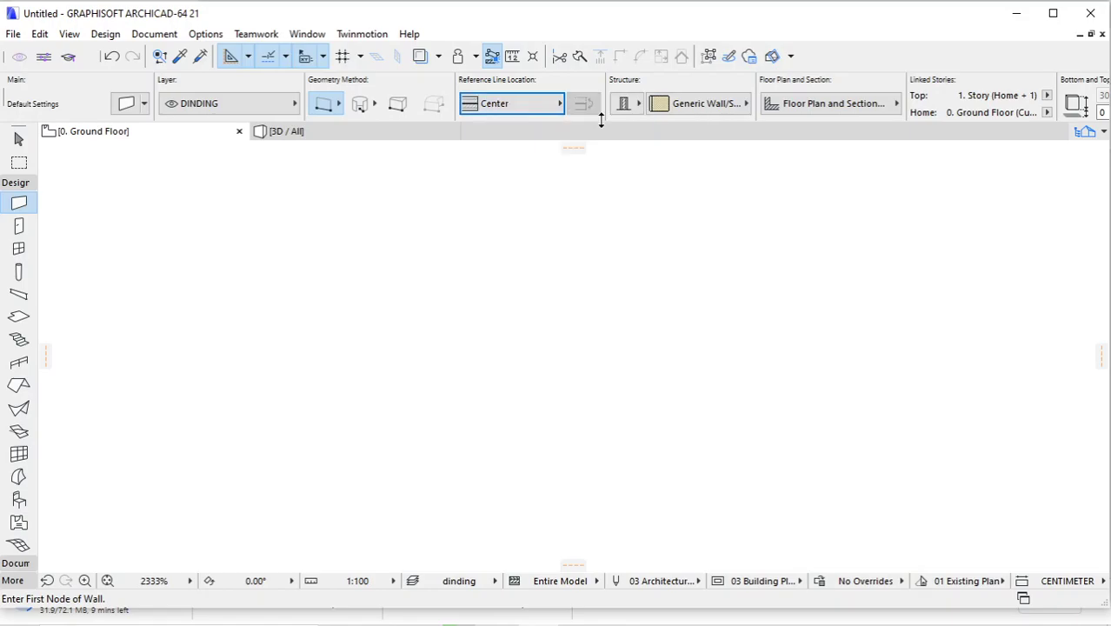
{"action": "left_click", "coordinate": [666, 107]}
{"action": "left_click", "coordinate": [688, 108]}
{"action": "left_click", "coordinate": [692, 111]}
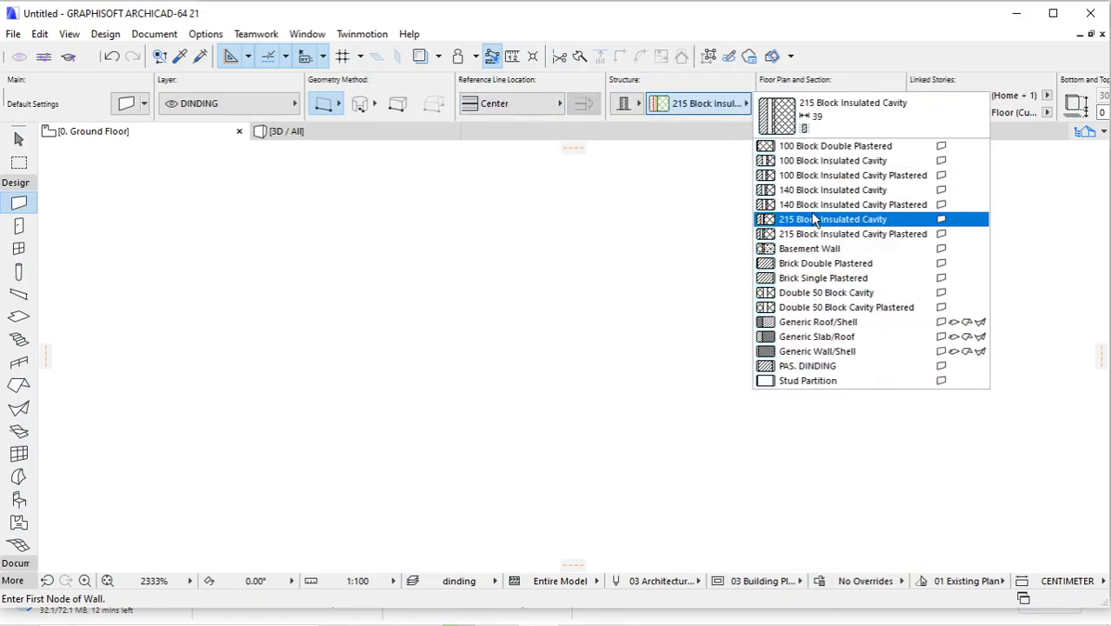
{"action": "left_click", "coordinate": [816, 371]}
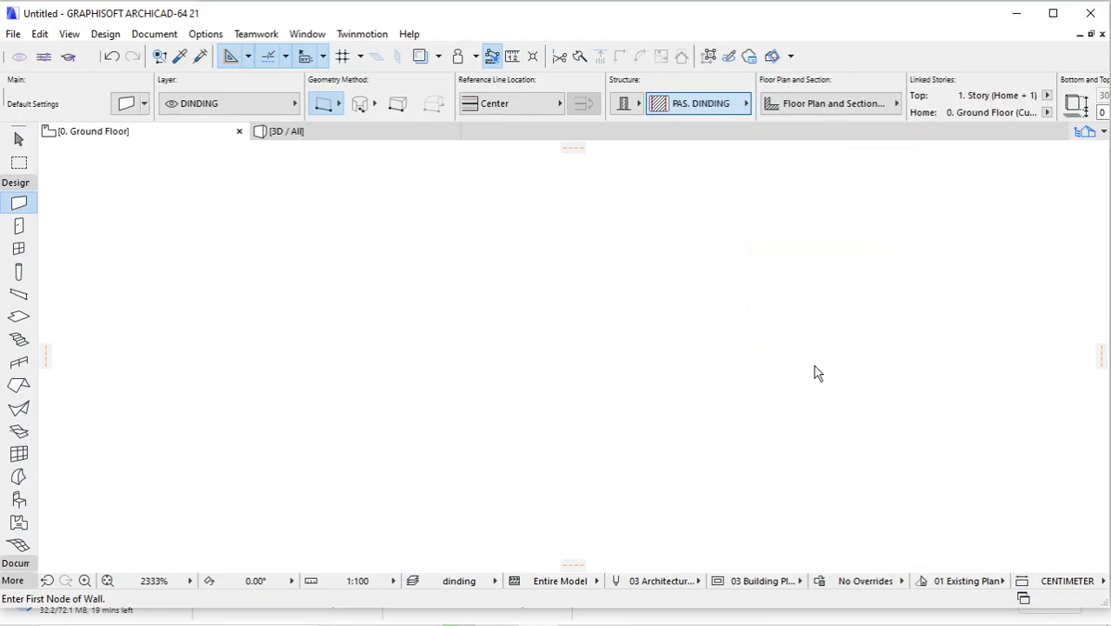
- Draw a horizontal PAS. DINDING wall 300 cm long on the ground floor plan
{"action": "left_click", "coordinate": [340, 292]}
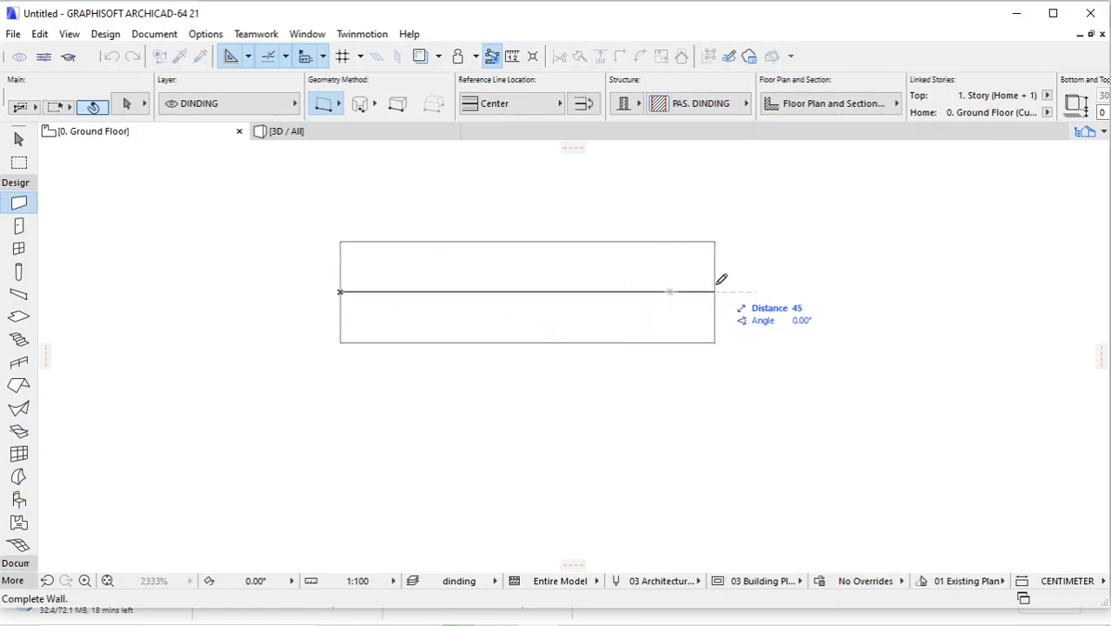
{"action": "key", "text": "Tab"}
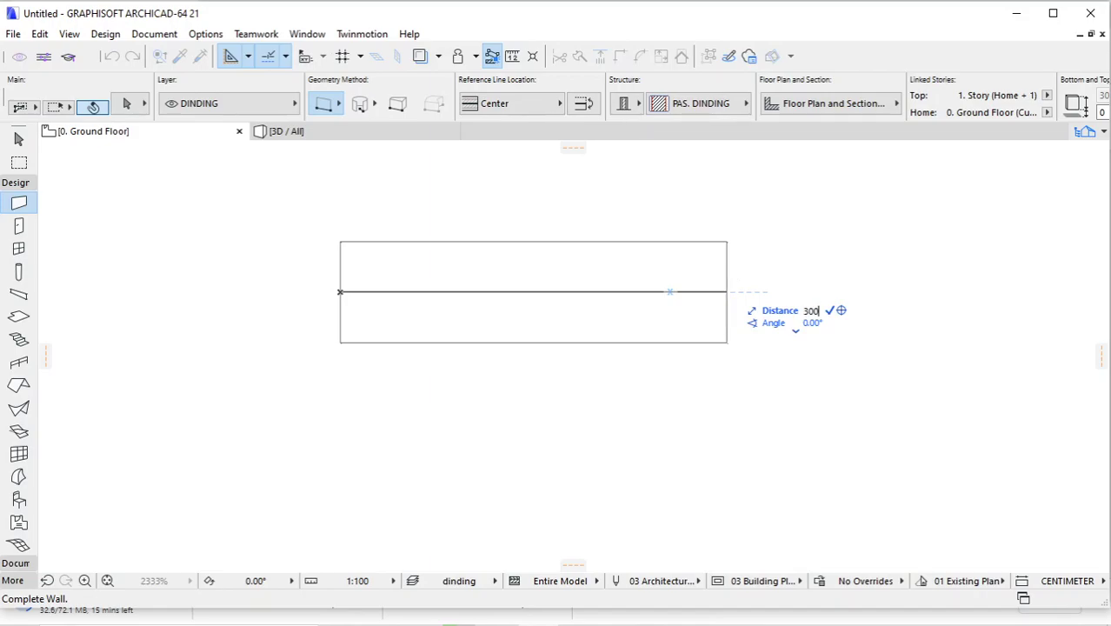
{"action": "key", "text": "Return"}
{"action": "scroll", "coordinate": [228, 320], "scroll_direction": "down", "scroll_amount": 5}
{"action": "scroll", "coordinate": [623, 298], "scroll_direction": "up", "scroll_amount": 6}
{"action": "scroll", "coordinate": [625, 299], "scroll_direction": "down", "scroll_amount": 5}
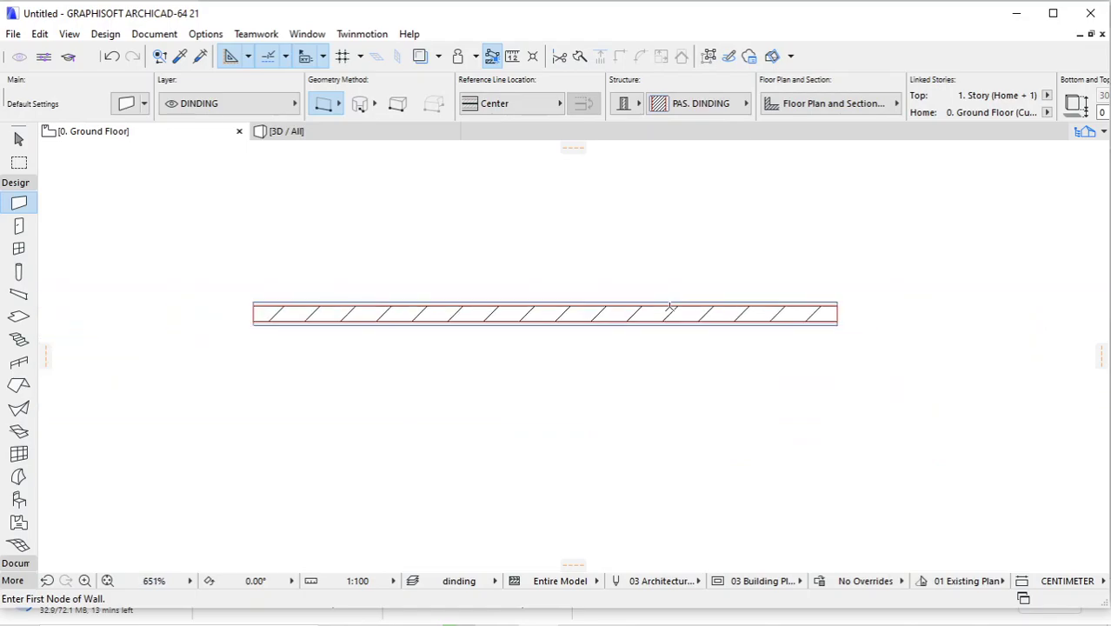
{"action": "scroll", "coordinate": [538, 297], "scroll_direction": "up", "scroll_amount": 2}
{"action": "middle_click_drag", "start_coordinate": [570, 297], "coordinate": [588, 286]}
{"action": "scroll", "coordinate": [588, 286], "scroll_direction": "down", "scroll_amount": 1}
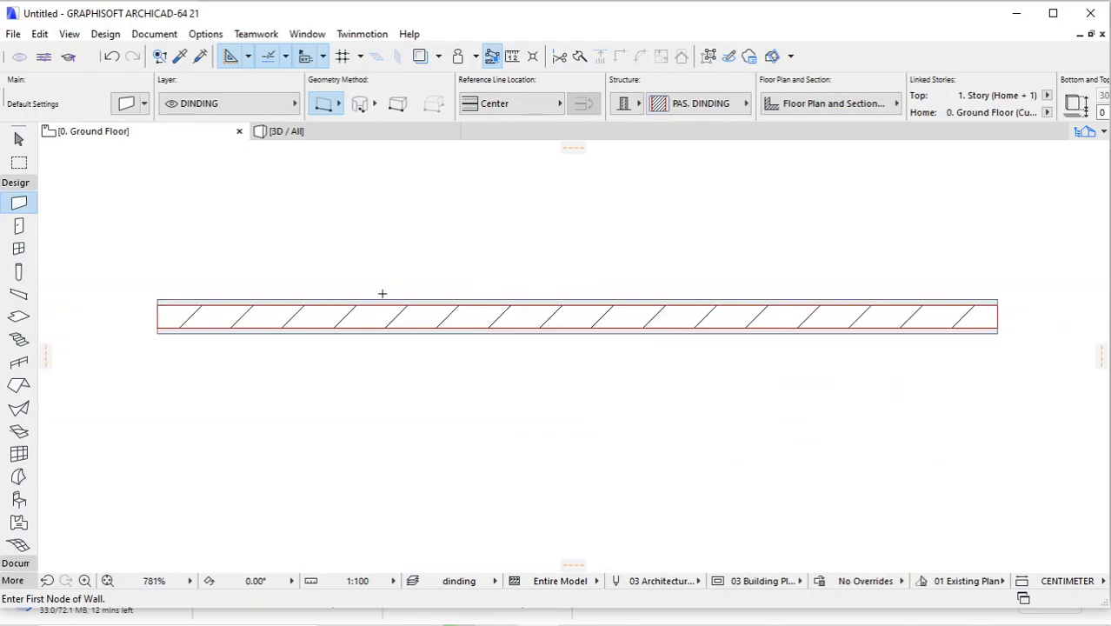
{"action": "key", "text": "Escape"}
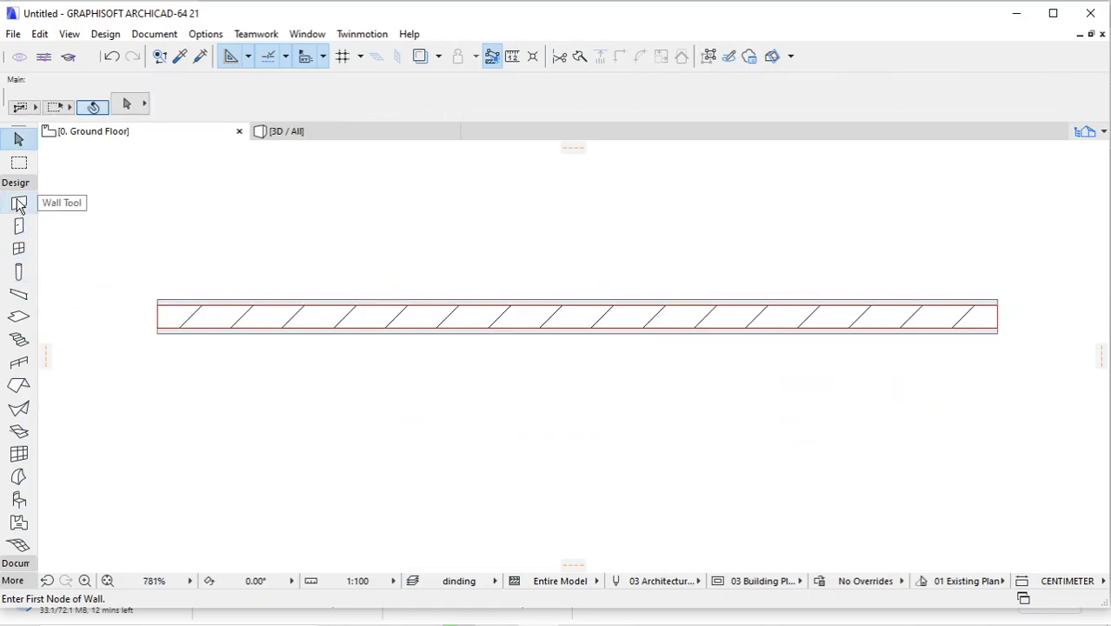
- Activate the Column tool and check the total thickness of the PAS. DINDING composite
{"action": "left_click", "coordinate": [18, 273]}
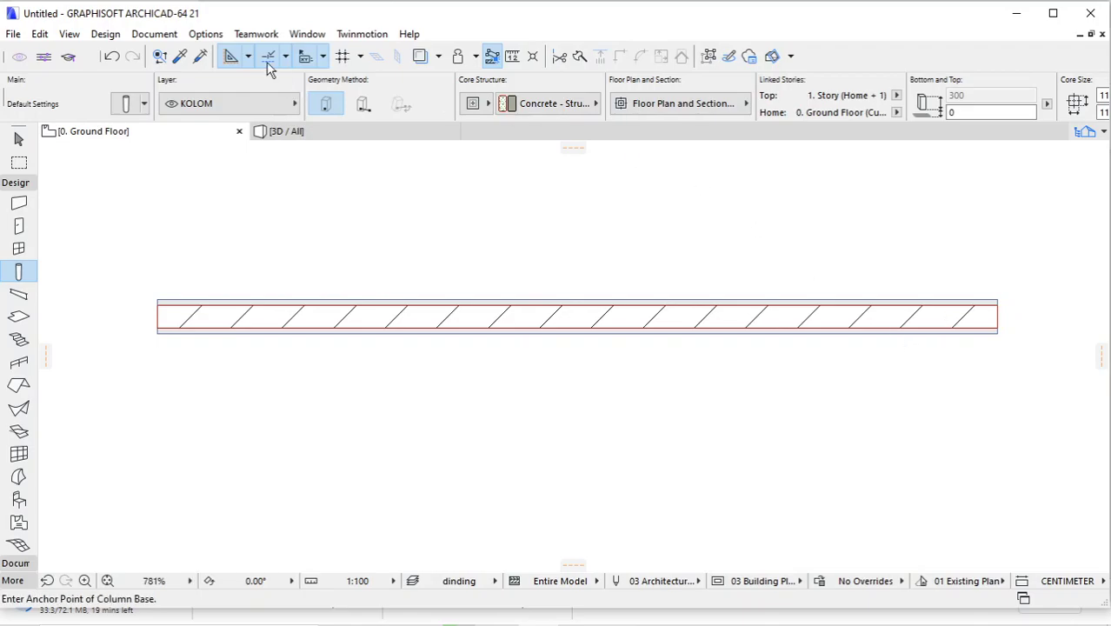
{"action": "left_click", "coordinate": [206, 34]}
{"action": "mouse_move", "coordinate": [249, 55]}
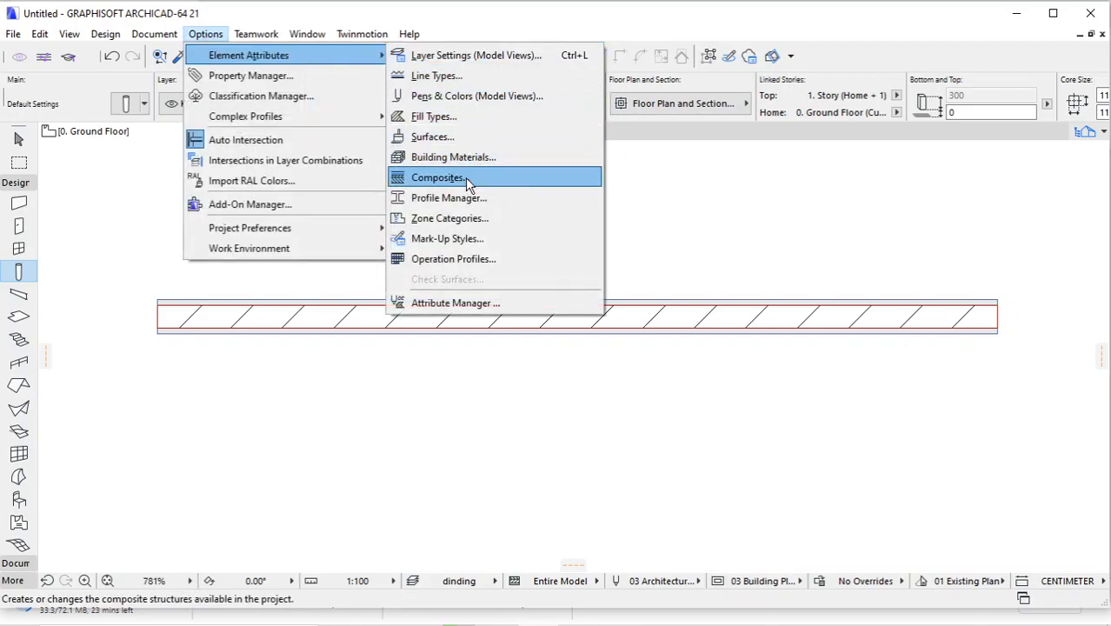
{"action": "left_click", "coordinate": [465, 177]}
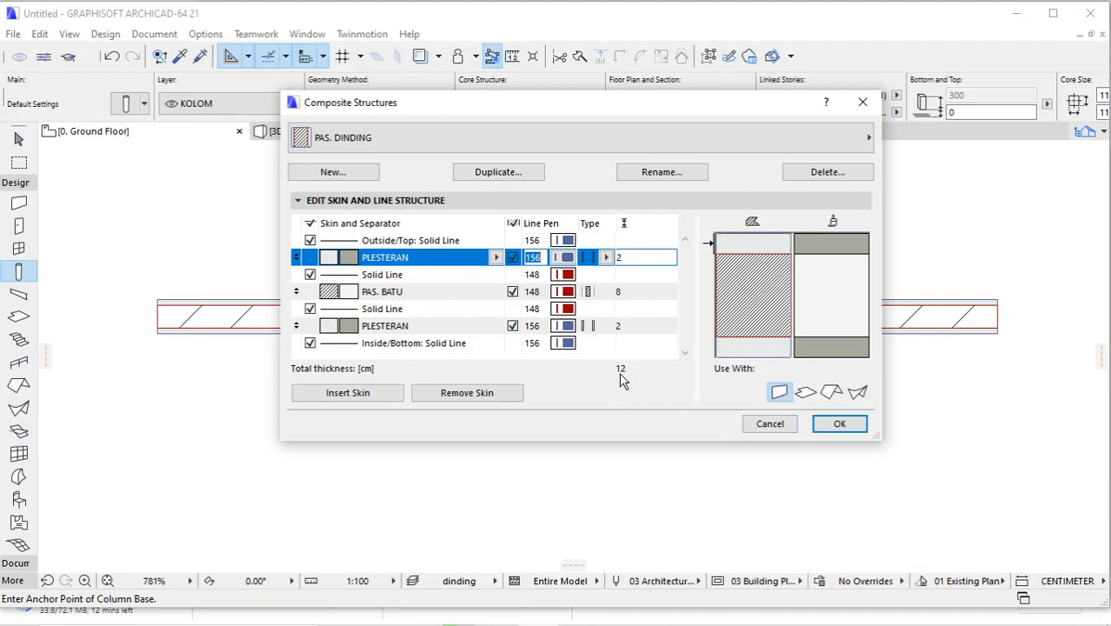
{"action": "left_click", "coordinate": [770, 423]}
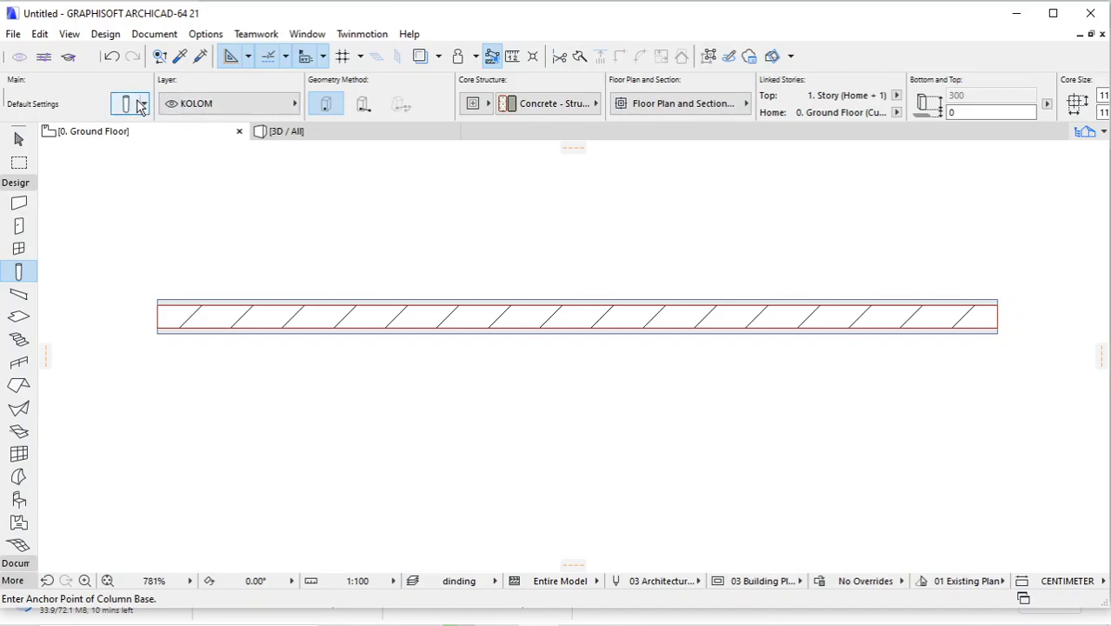
- Place a Concrete - Structural column with an 11 × 11 cm core at the midpoint of the wall
{"action": "left_click", "coordinate": [522, 104]}
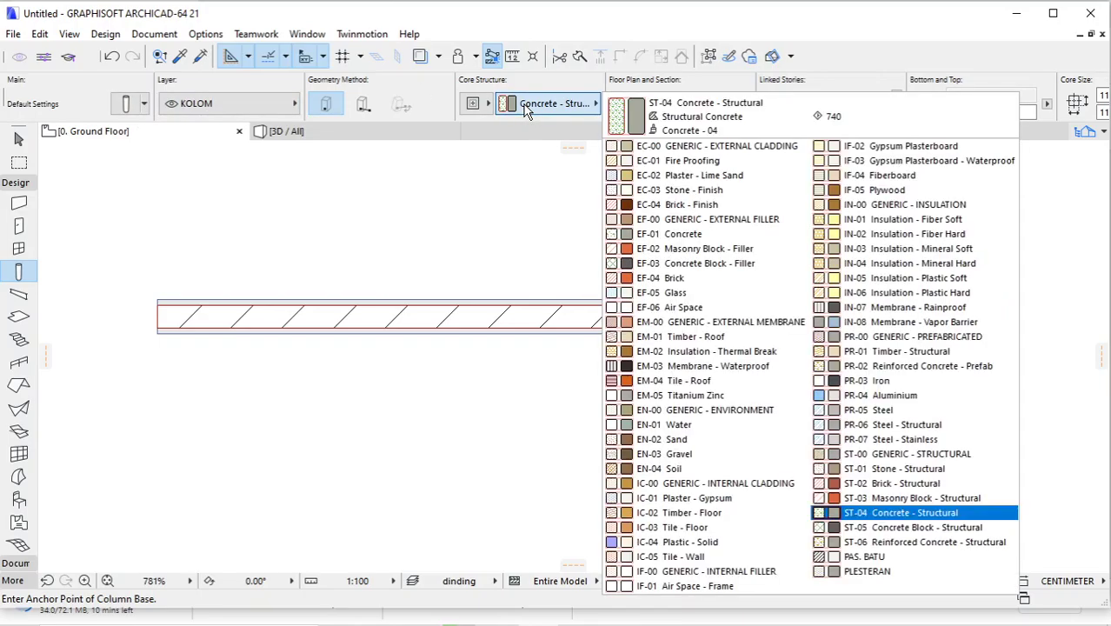
{"action": "left_click", "coordinate": [883, 513]}
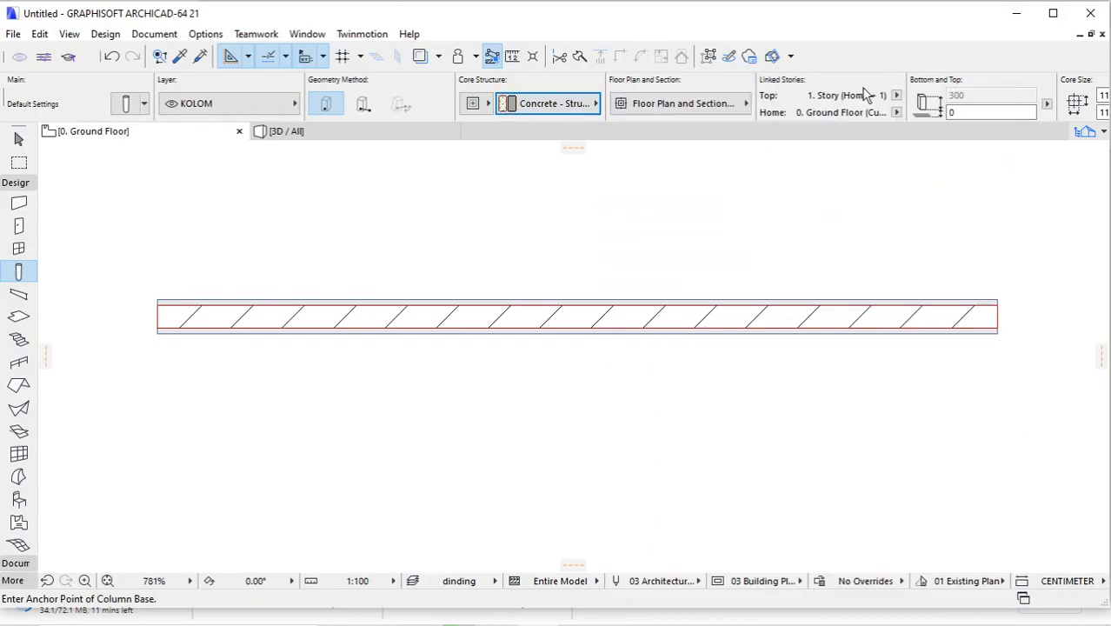
{"action": "left_click", "coordinate": [939, 93]}
{"action": "left_click", "coordinate": [939, 94]}
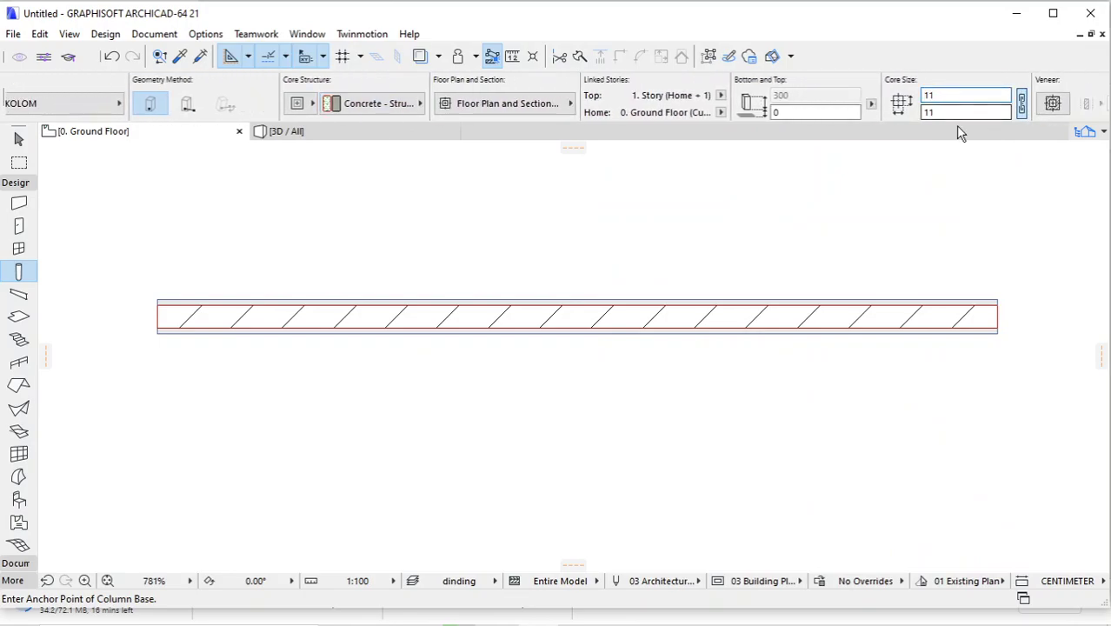
{"action": "scroll", "coordinate": [254, 105], "scroll_direction": "up", "scroll_amount": 5}
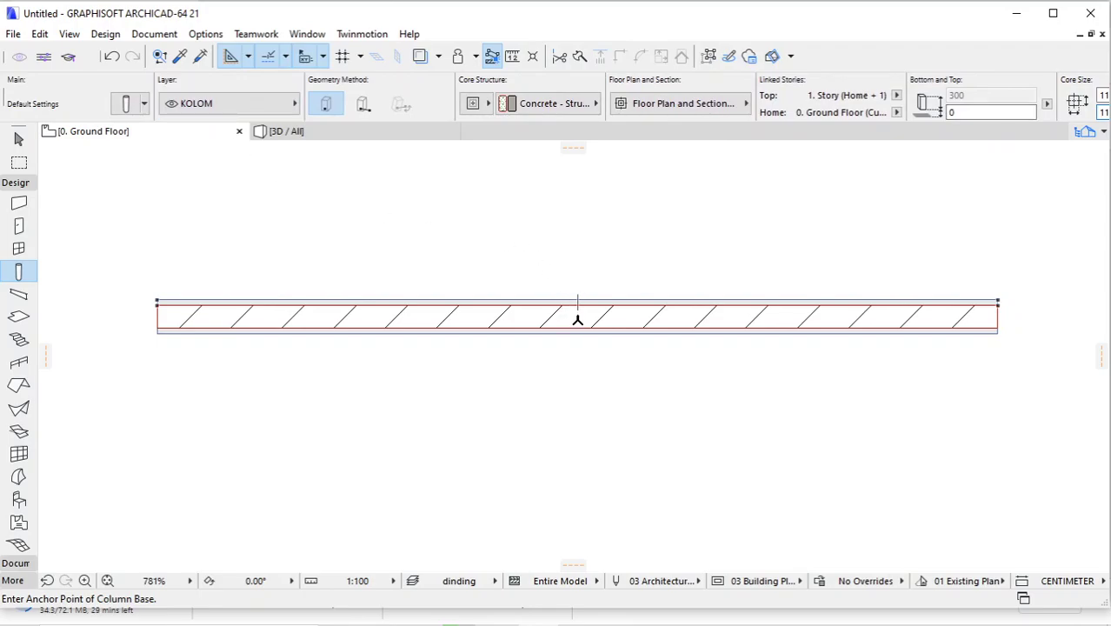
{"action": "scroll", "coordinate": [579, 308], "scroll_direction": "up", "scroll_amount": 4}
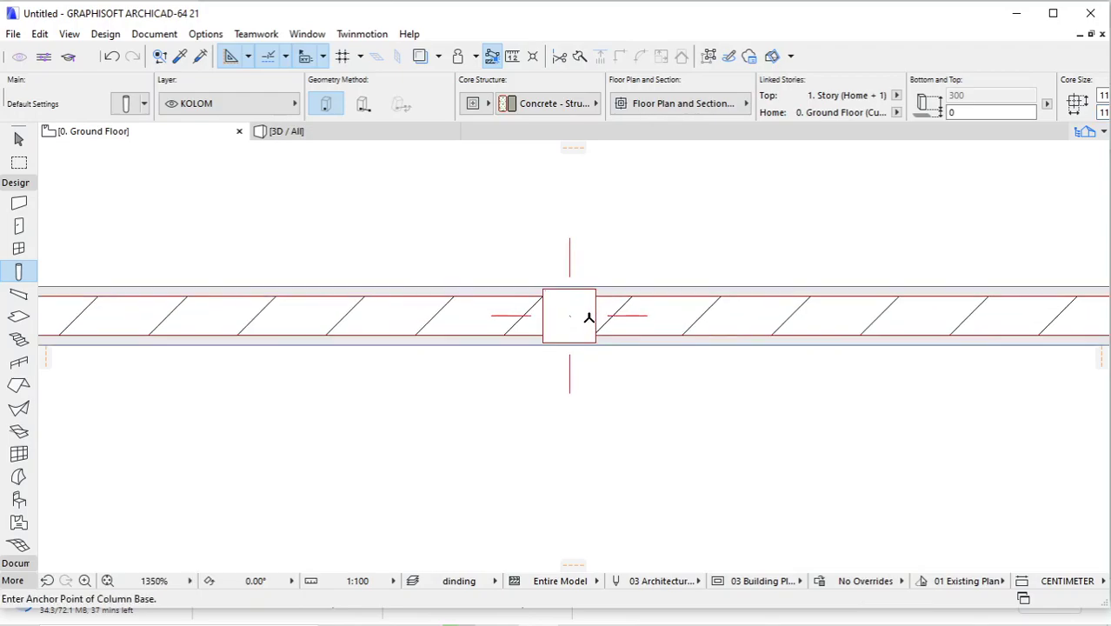
- Change the floor plan symbol of the column at the wall's midpoint from a crosshair to a diagonal cross
{"action": "key", "text": "shift"}
{"action": "left_click", "coordinate": [561, 207]}
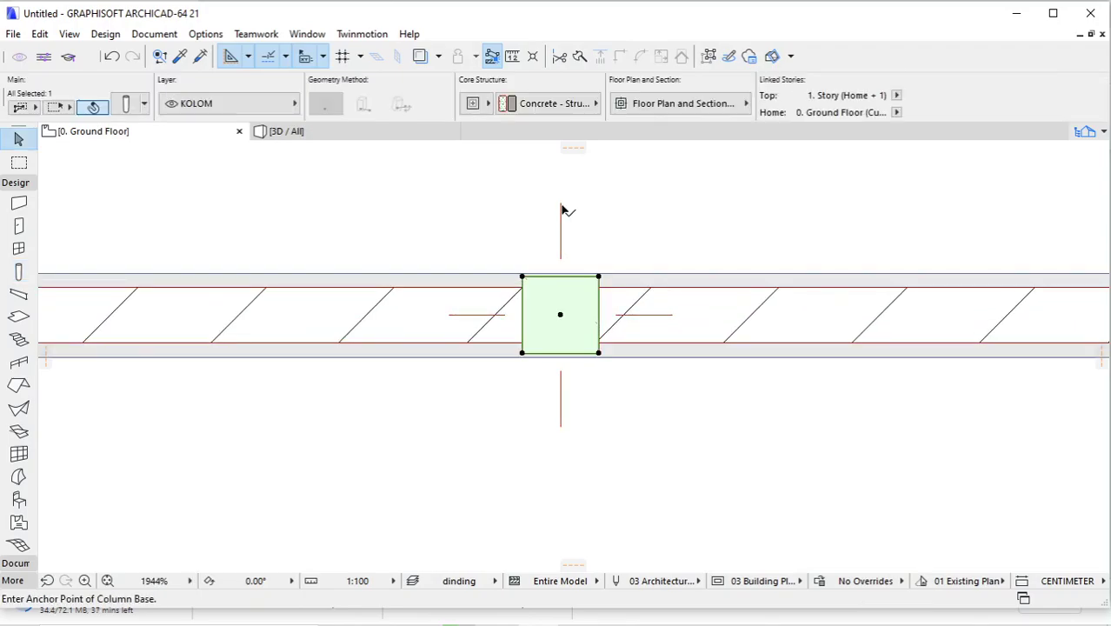
{"action": "left_click", "coordinate": [700, 106]}
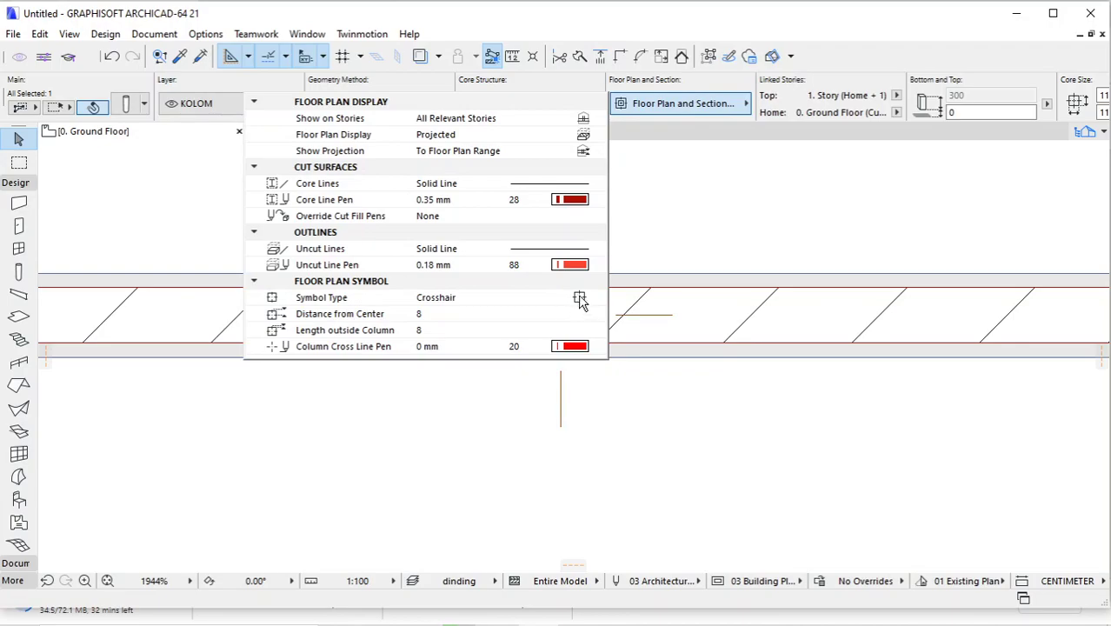
{"action": "left_click", "coordinate": [577, 299]}
{"action": "left_click", "coordinate": [628, 346]}
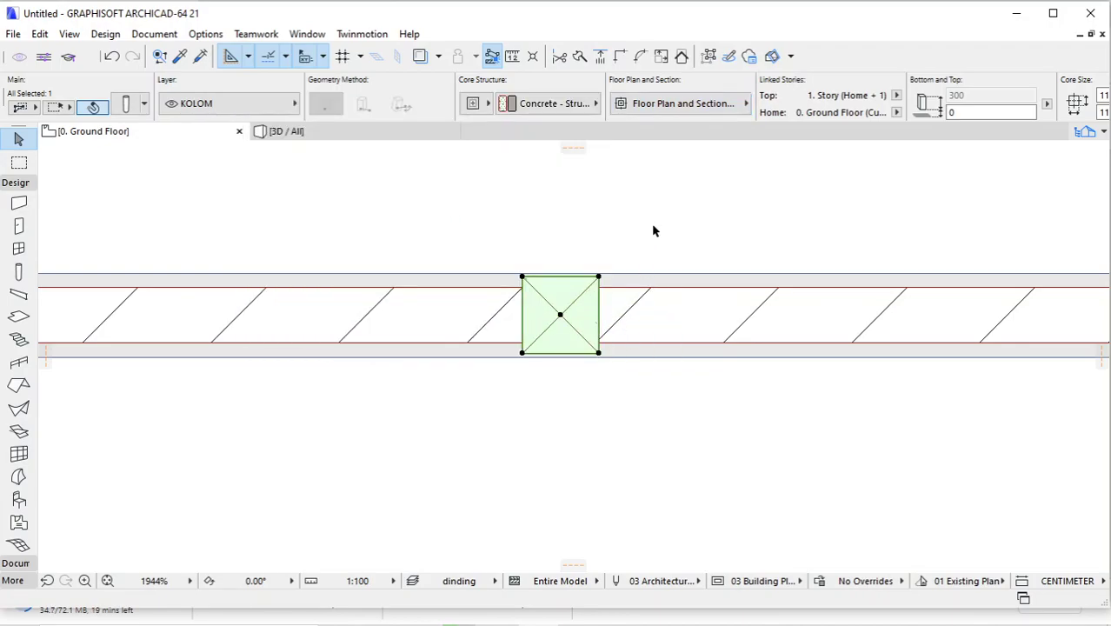
{"action": "left_click", "coordinate": [605, 250]}
{"action": "scroll", "coordinate": [564, 276], "scroll_direction": "down", "scroll_amount": 4}
{"action": "middle_click_drag", "start_coordinate": [569, 279], "coordinate": [575, 310]}
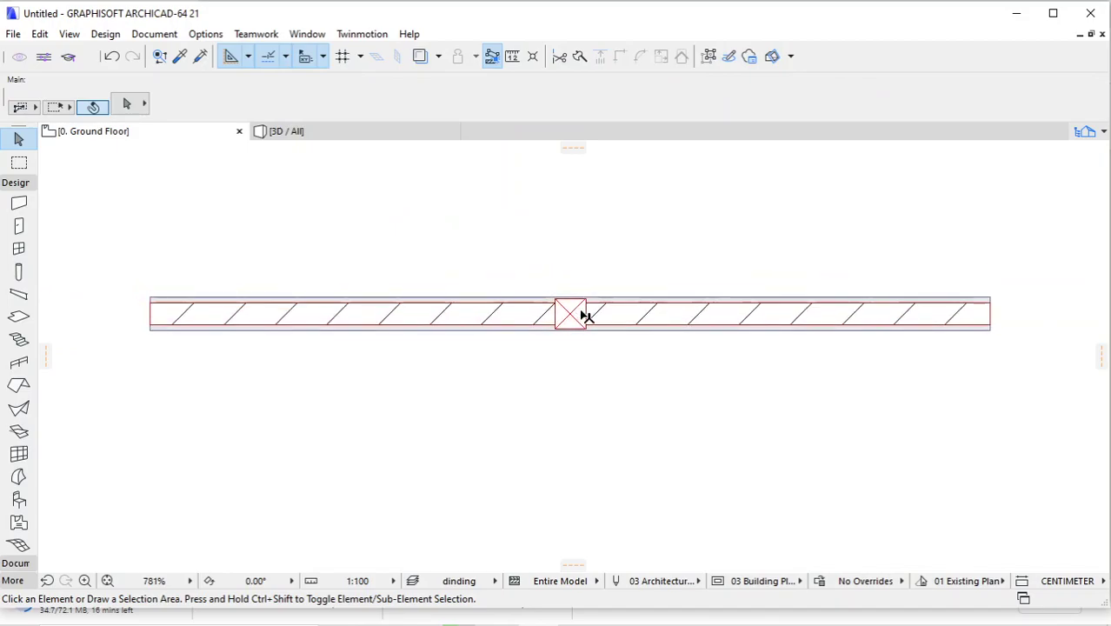
{"action": "scroll", "coordinate": [578, 285], "scroll_direction": "up", "scroll_amount": 1}
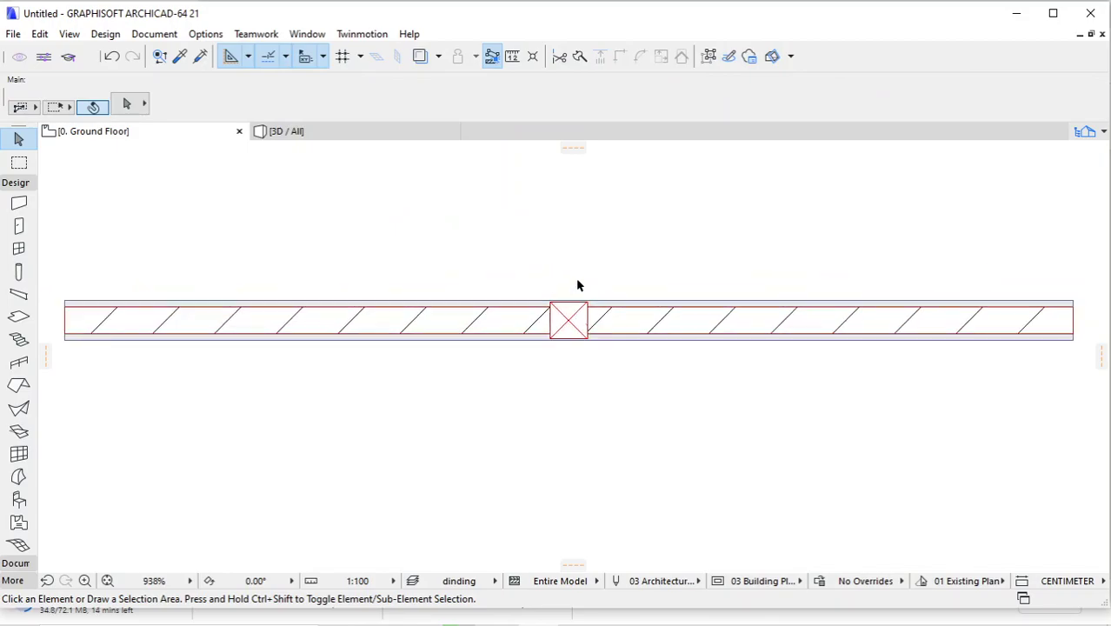
- Switch to the 3D view and examine where the top of the column meets the wall's brick core and plaster layers
{"action": "left_click", "coordinate": [343, 137]}
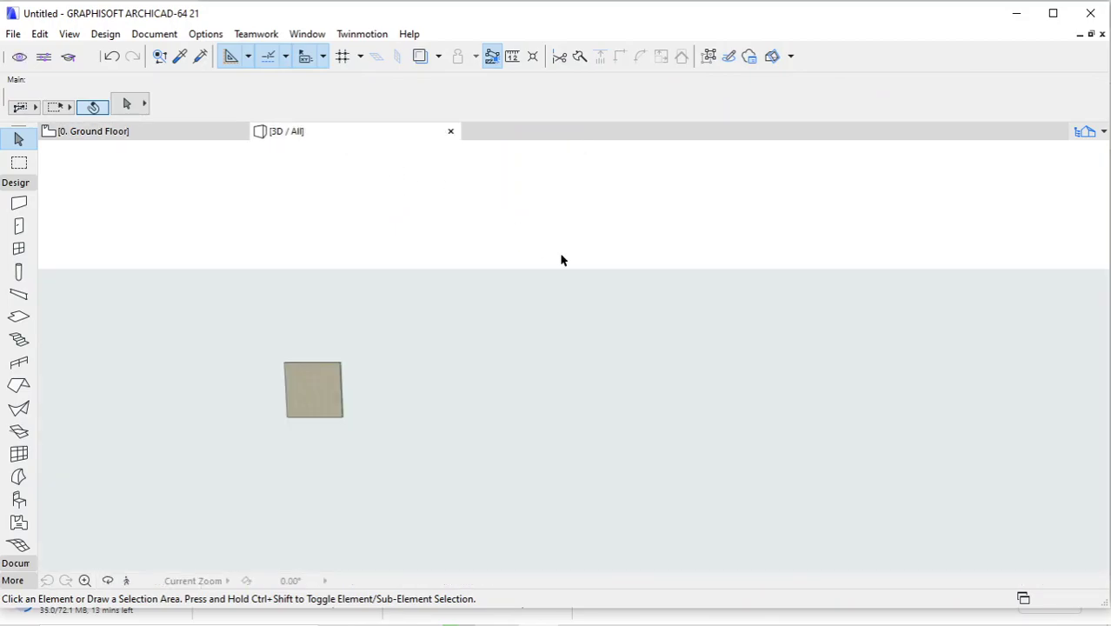
{"action": "scroll", "coordinate": [306, 381], "scroll_direction": "up", "scroll_amount": 5}
{"action": "scroll", "coordinate": [484, 360], "scroll_direction": "up", "scroll_amount": 2}
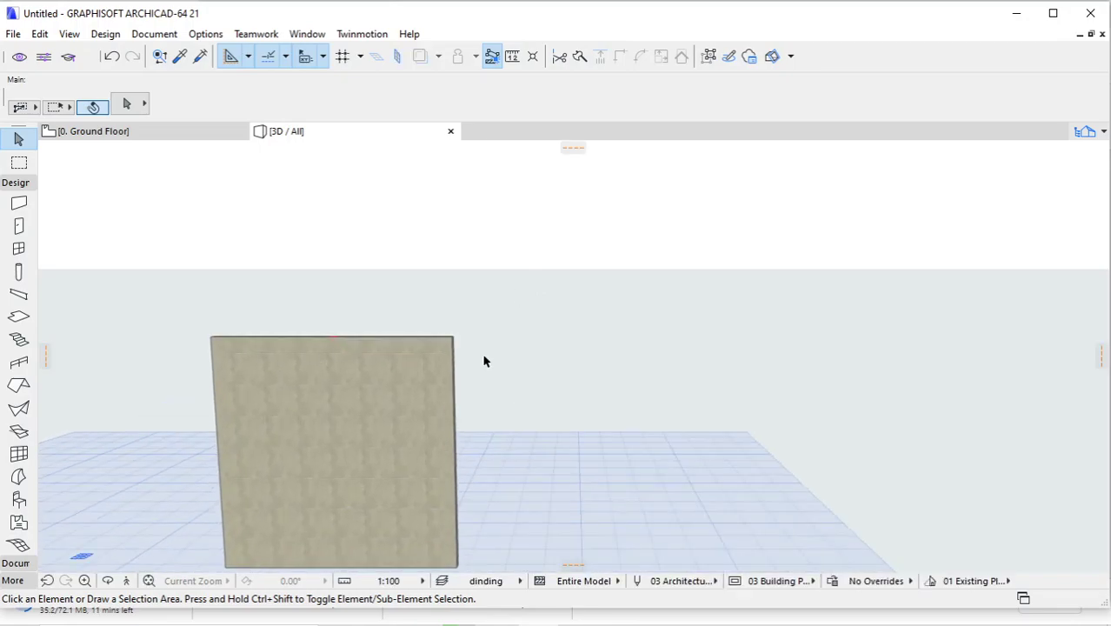
{"action": "middle_click_drag", "start_coordinate": [484, 361], "coordinate": [286, 374], "text": "shift"}
{"action": "scroll", "coordinate": [287, 374], "scroll_direction": "up", "scroll_amount": 3}
{"action": "middle_click_drag", "start_coordinate": [573, 355], "coordinate": [538, 248], "text": "shift"}
{"action": "scroll", "coordinate": [376, 453], "scroll_direction": "up", "scroll_amount": 5}
{"action": "scroll", "coordinate": [480, 226], "scroll_direction": "up", "scroll_amount": 4}
{"action": "middle_click_drag", "start_coordinate": [541, 302], "coordinate": [744, 363], "text": "shift"}
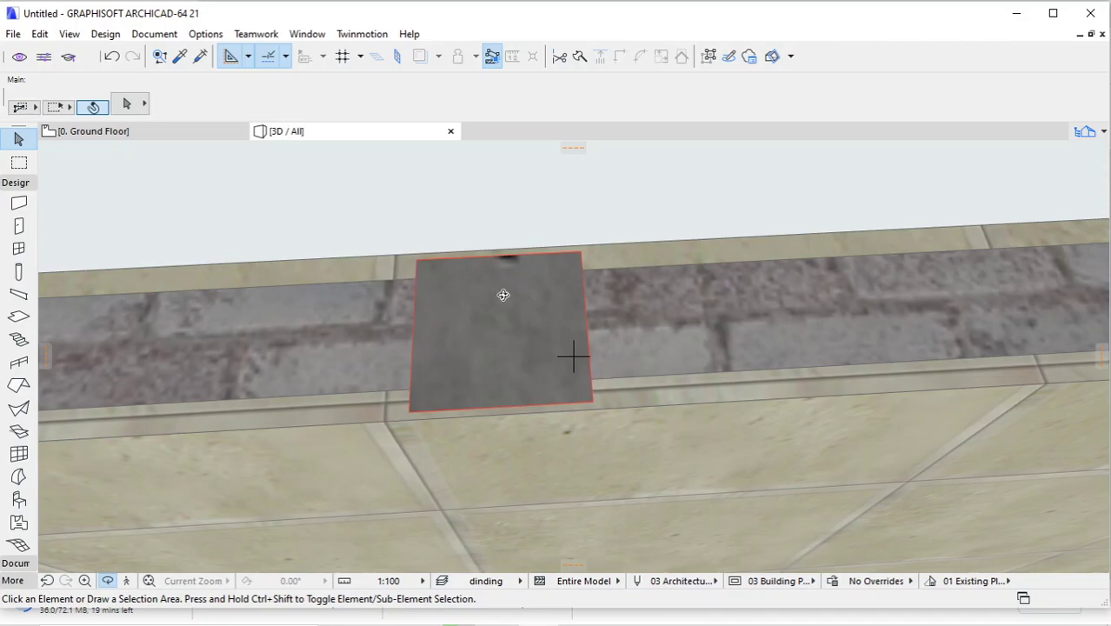
{"action": "middle_click_drag", "start_coordinate": [479, 308], "coordinate": [508, 291]}
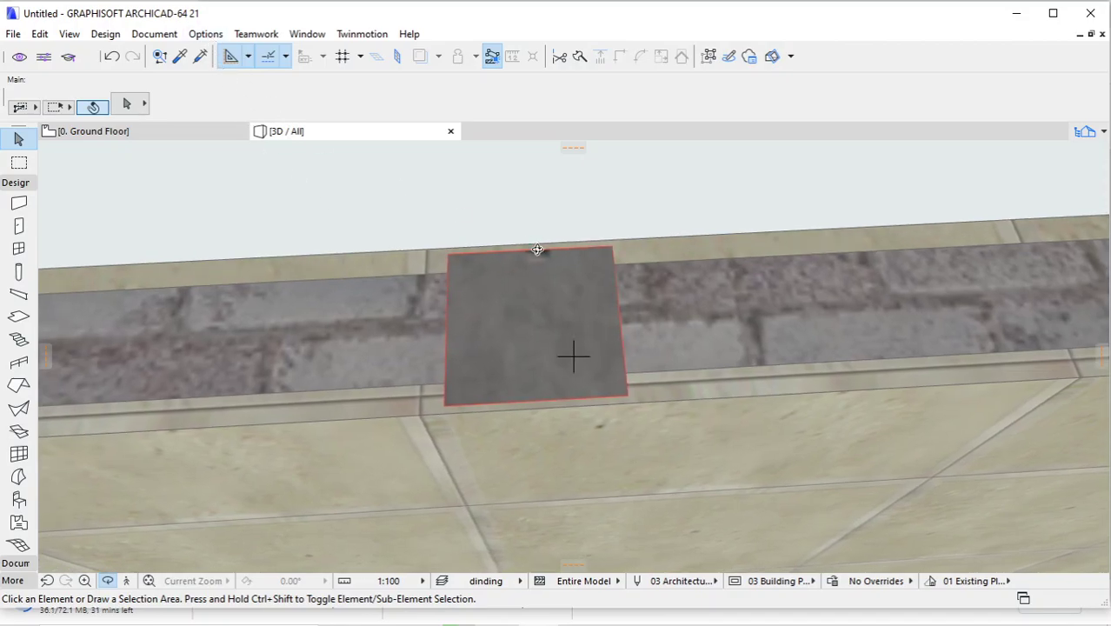
- Select the column in 3D and choose ST-04 Concrete - Structural as its building material
{"action": "left_click", "coordinate": [533, 287]}
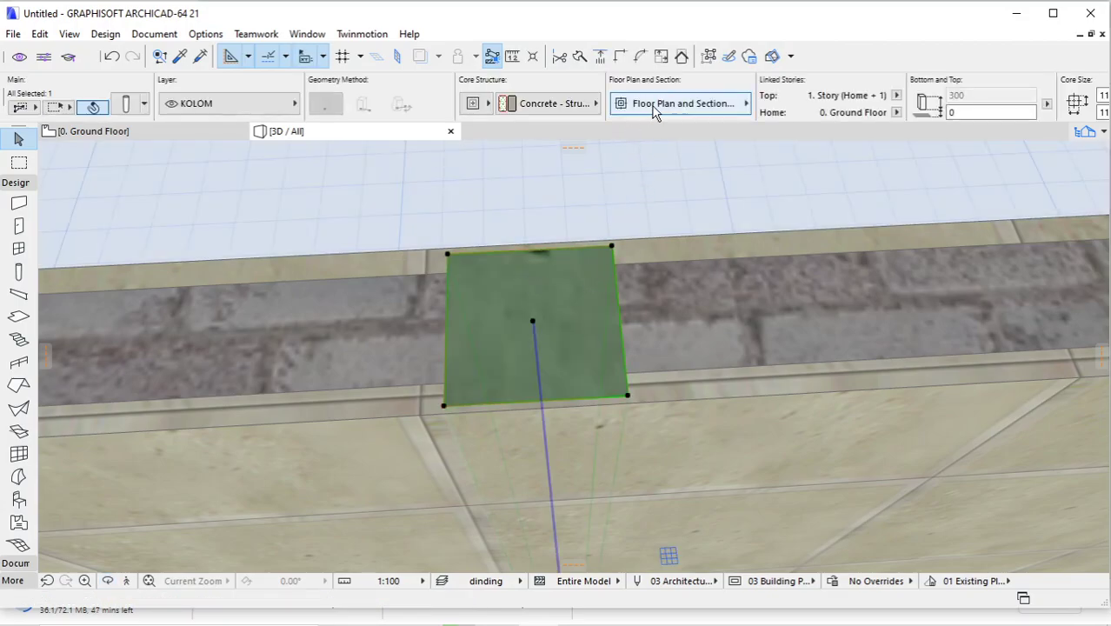
{"action": "left_click", "coordinate": [544, 105]}
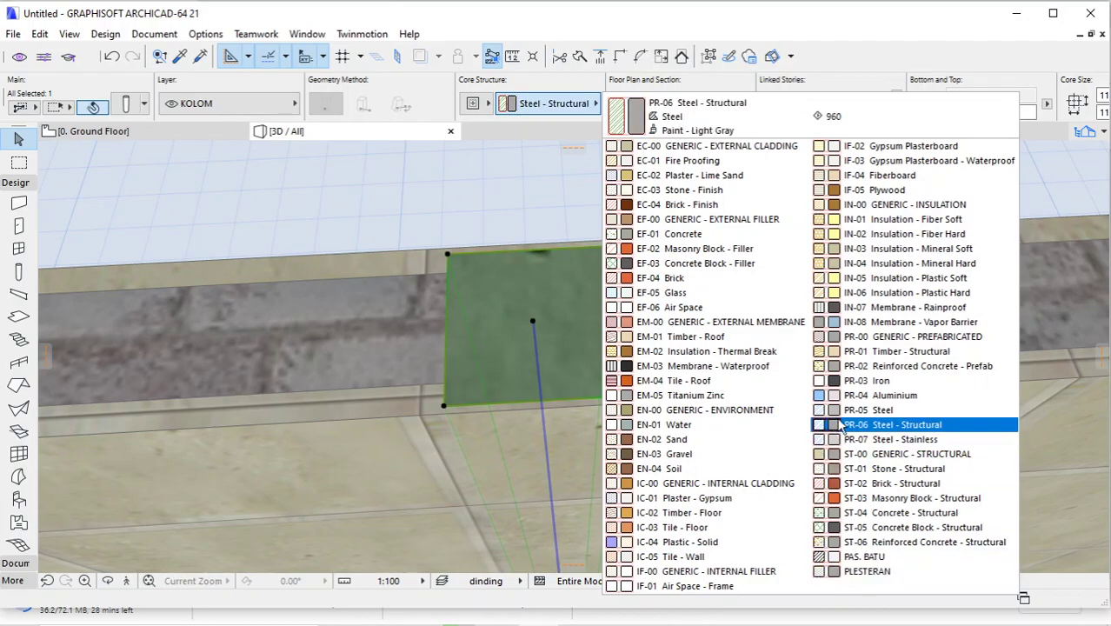
{"action": "left_click", "coordinate": [889, 513]}
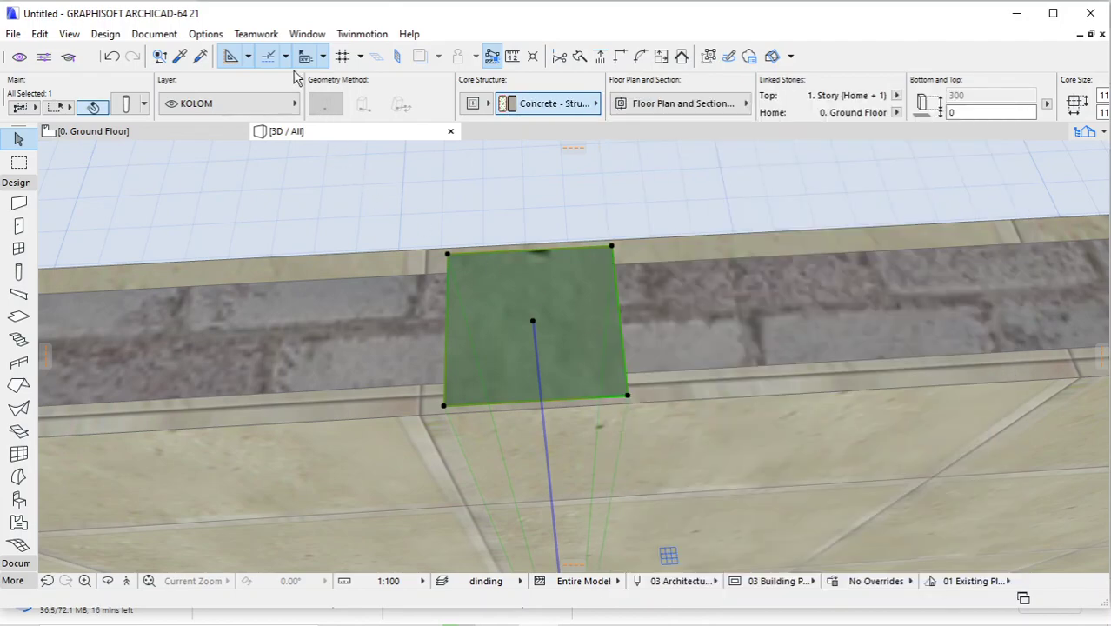
- Open the Building Materials settings and check the intersection priority of Concrete - Structural
{"action": "left_click", "coordinate": [219, 35]}
{"action": "mouse_move", "coordinate": [235, 55]}
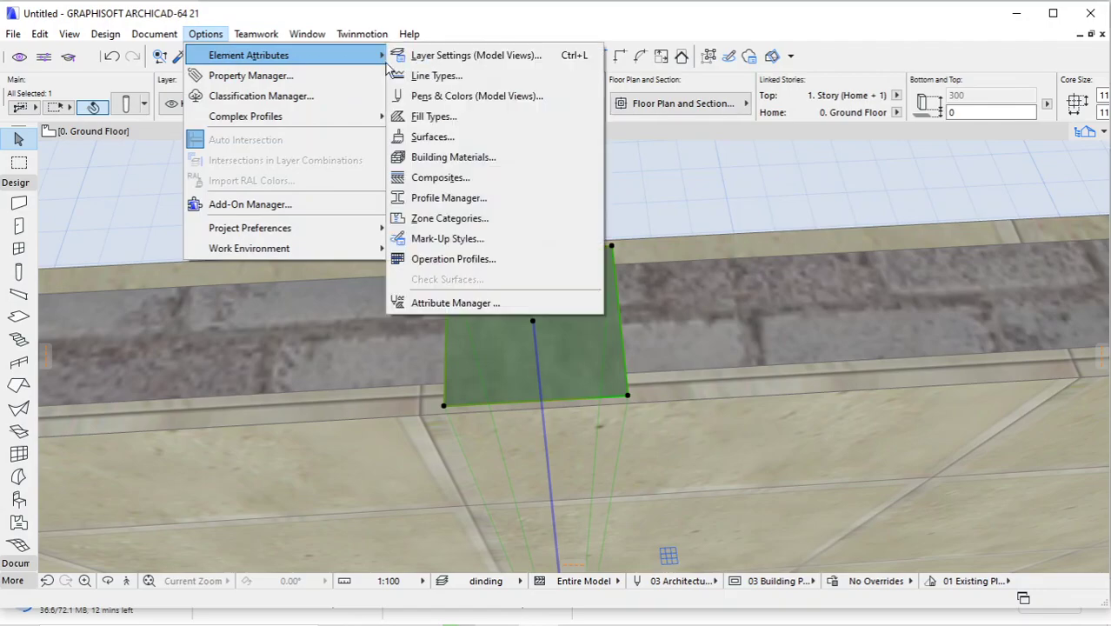
{"action": "left_click", "coordinate": [461, 158]}
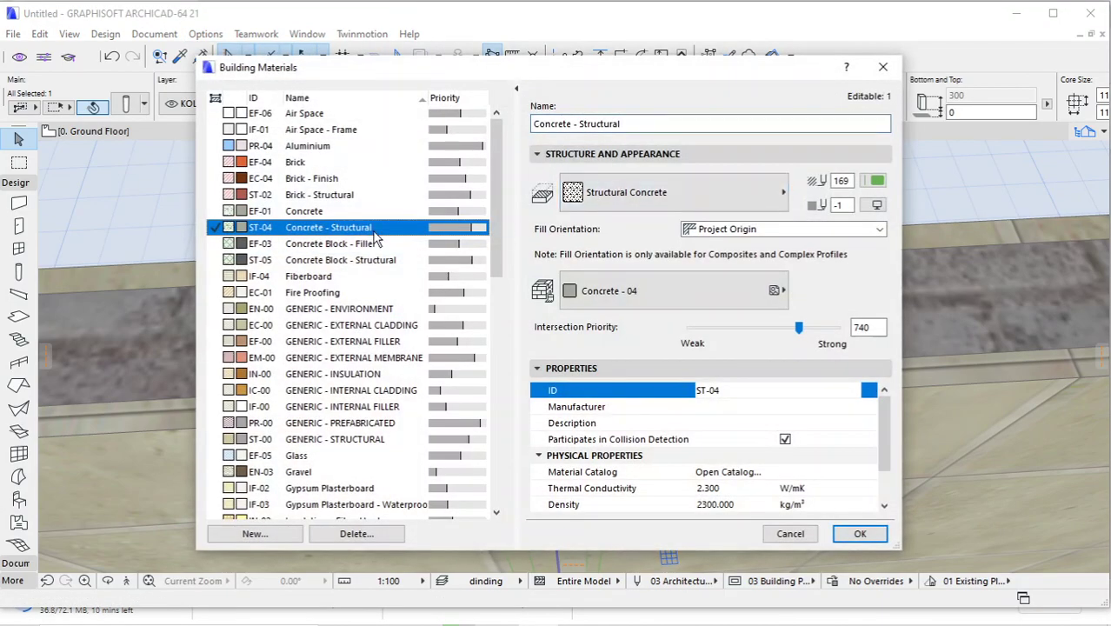
{"action": "double_click", "coordinate": [854, 328]}
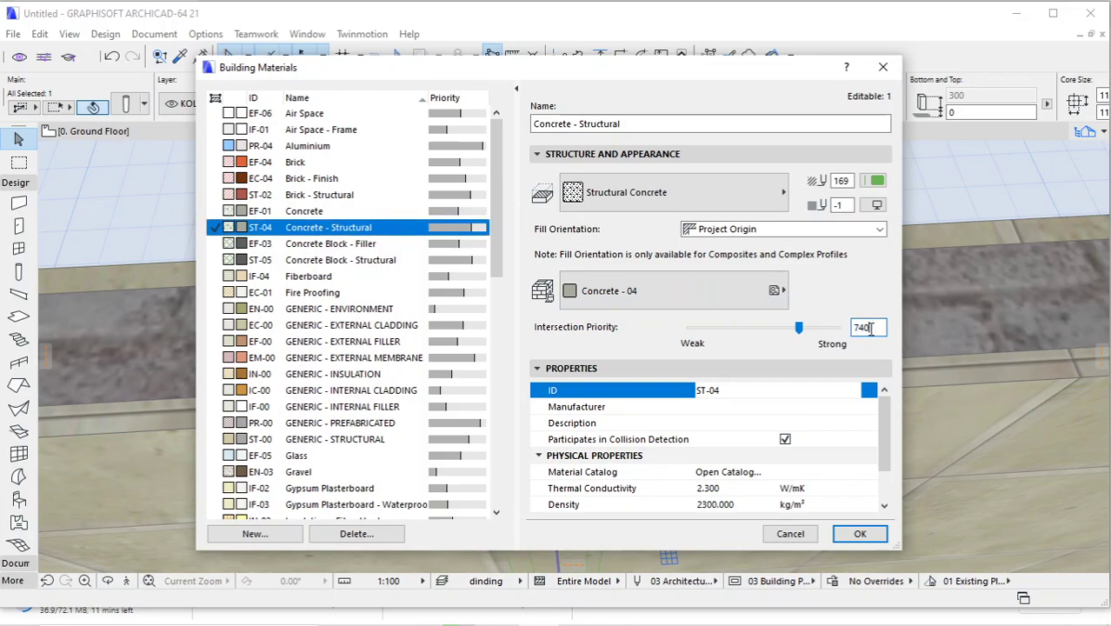
- Compare the intersection priorities of PAS. BATU and PLESTERAN with that of Concrete - Structural
{"action": "scroll", "coordinate": [379, 310], "scroll_direction": "down", "scroll_amount": 1}
{"action": "scroll", "coordinate": [379, 310], "scroll_direction": "down", "scroll_amount": 12}
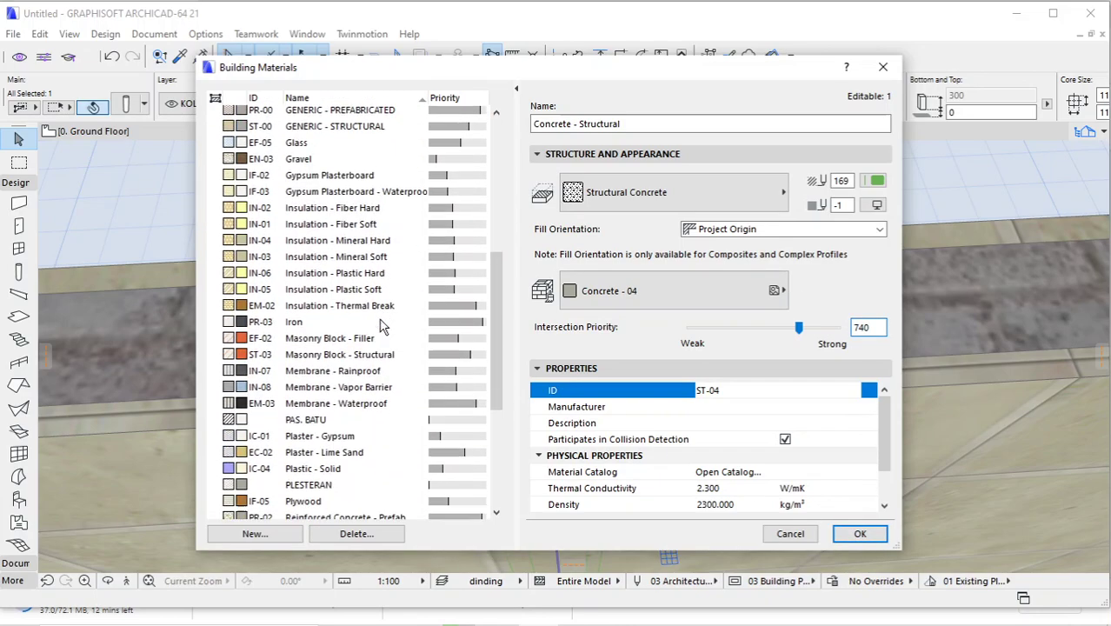
{"action": "scroll", "coordinate": [370, 379], "scroll_direction": "up", "scroll_amount": 1}
{"action": "scroll", "coordinate": [365, 392], "scroll_direction": "up", "scroll_amount": 3}
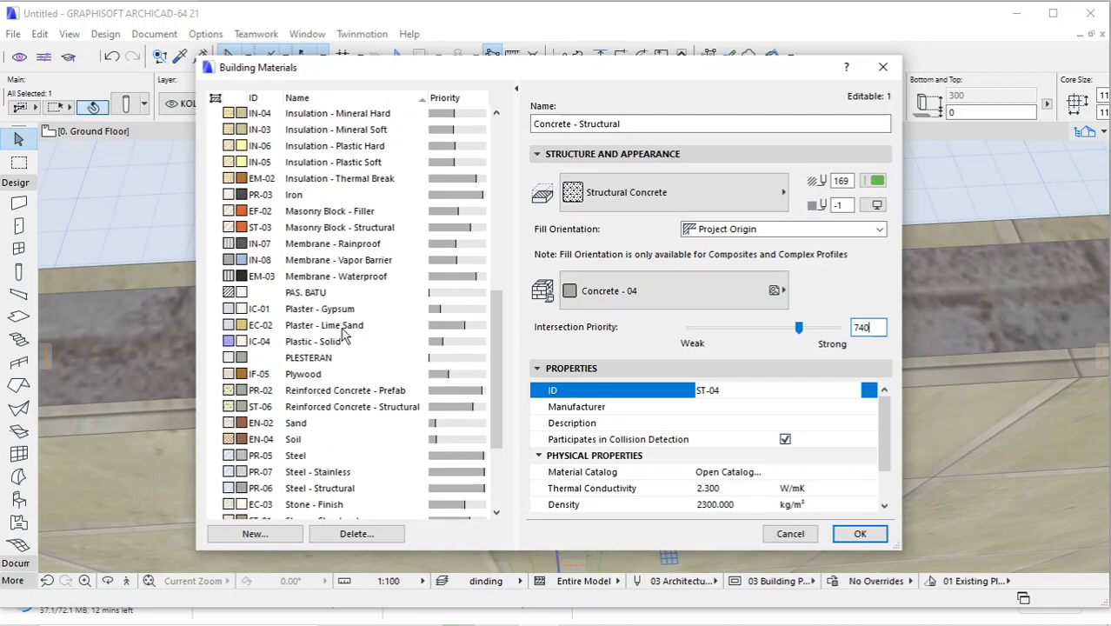
{"action": "left_click", "coordinate": [318, 293]}
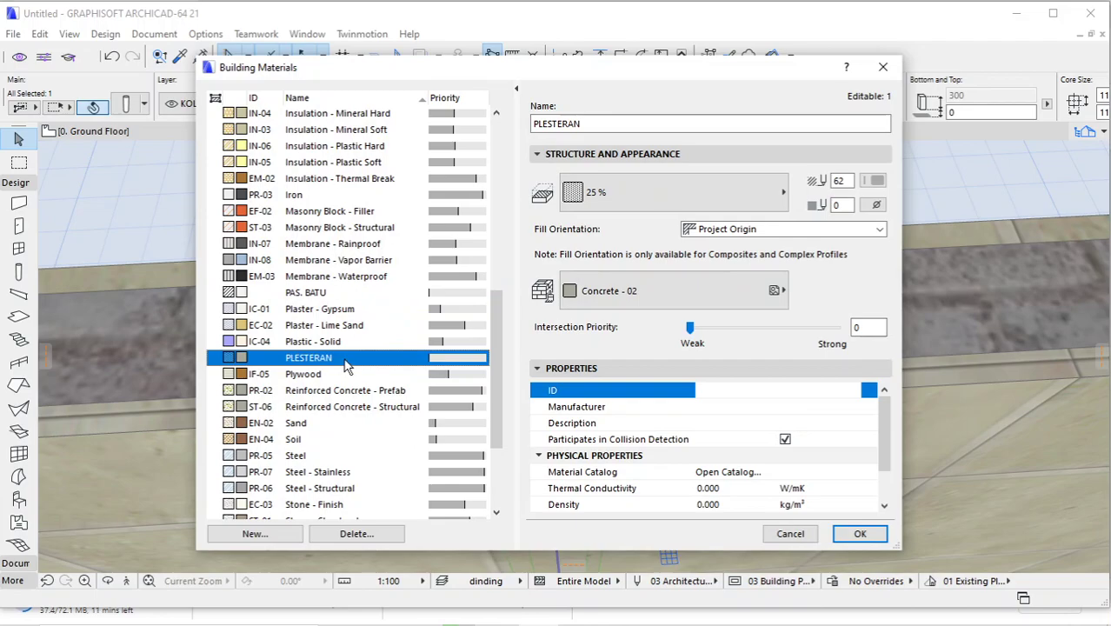
{"action": "scroll", "coordinate": [368, 348], "scroll_direction": "up", "scroll_amount": 4}
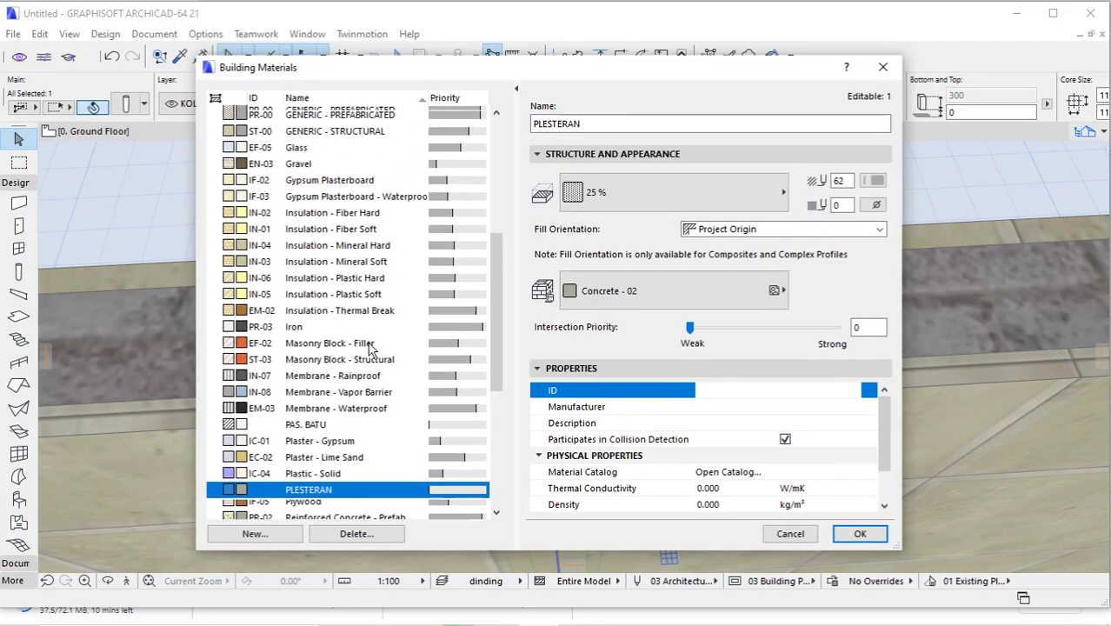
{"action": "scroll", "coordinate": [372, 347], "scroll_direction": "up", "scroll_amount": 1}
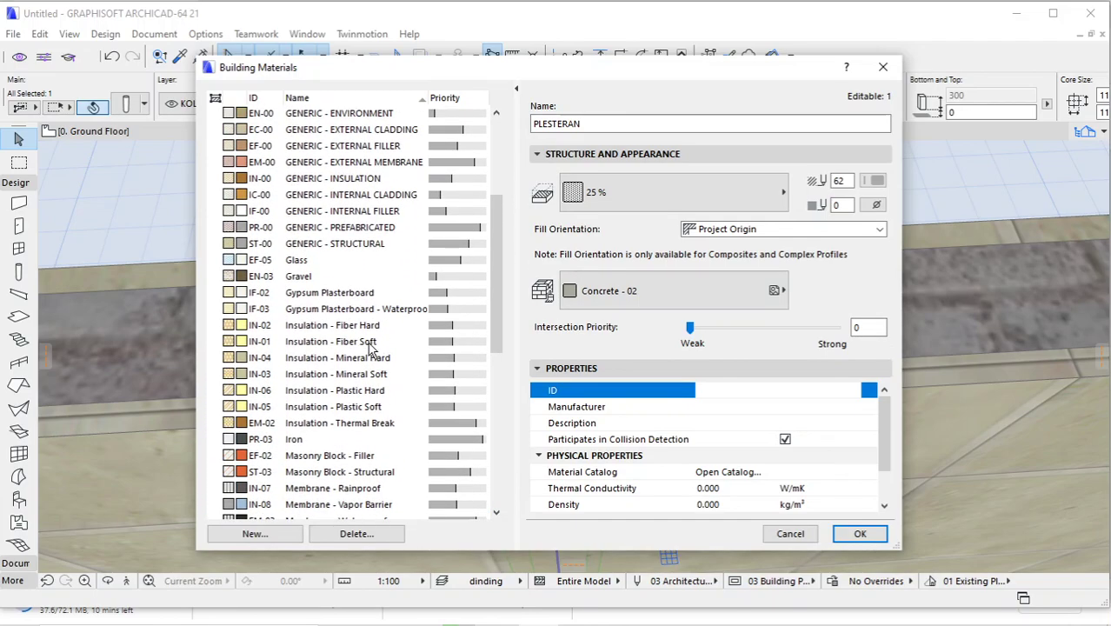
{"action": "scroll", "coordinate": [370, 348], "scroll_direction": "up", "scroll_amount": 3}
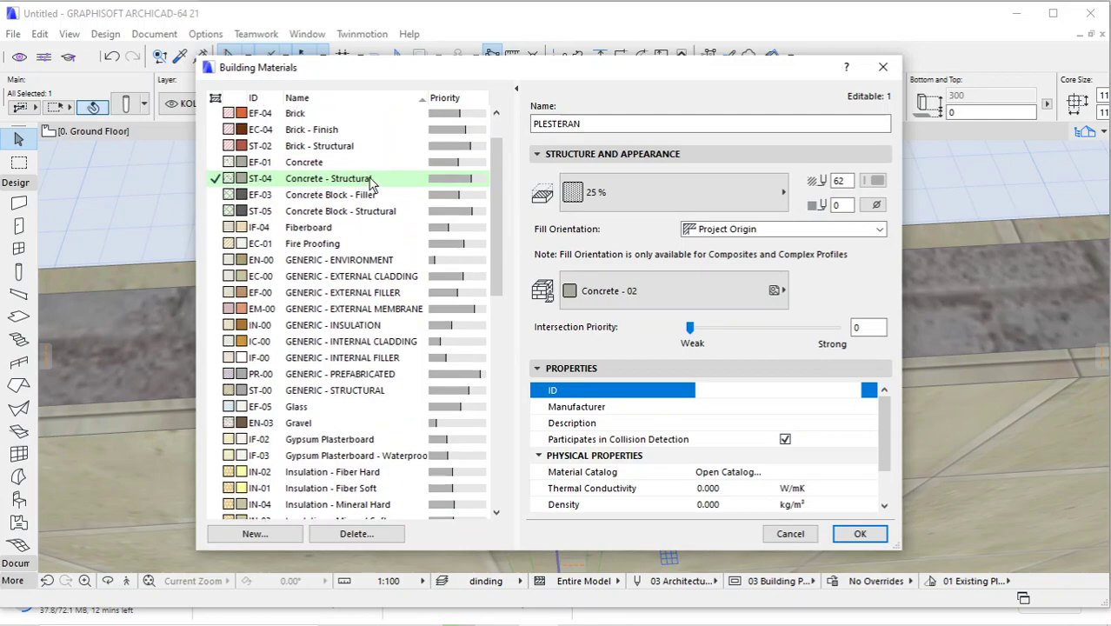
{"action": "scroll", "coordinate": [371, 185], "scroll_direction": "down", "scroll_amount": 2}
{"action": "scroll", "coordinate": [371, 185], "scroll_direction": "up", "scroll_amount": 2}
{"action": "scroll", "coordinate": [373, 200], "scroll_direction": "down", "scroll_amount": 7}
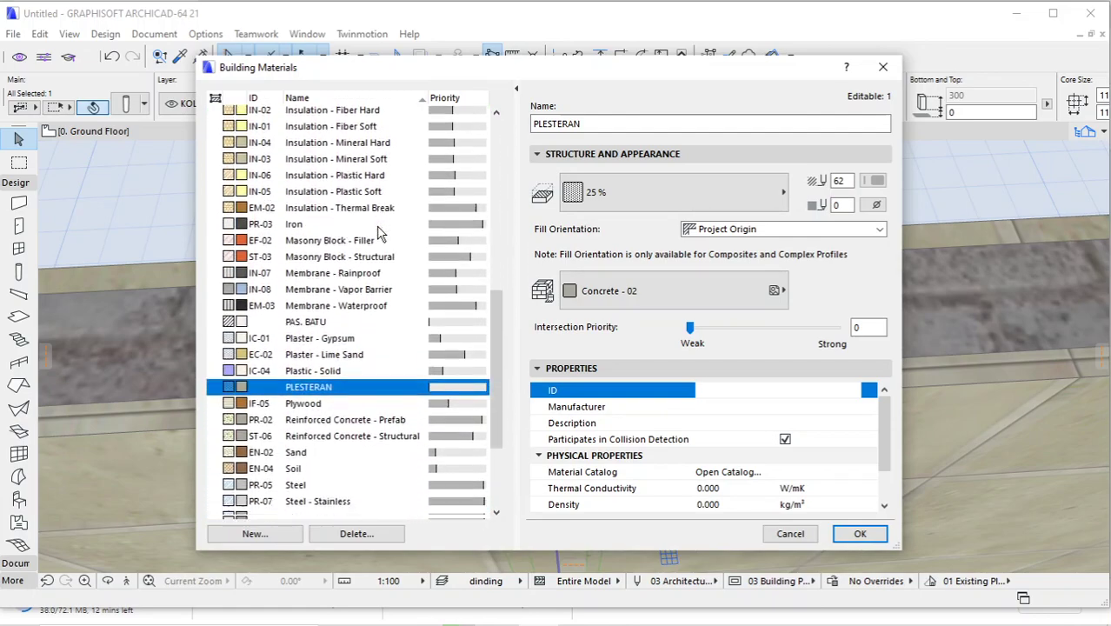
{"action": "scroll", "coordinate": [379, 269], "scroll_direction": "down", "scroll_amount": 1}
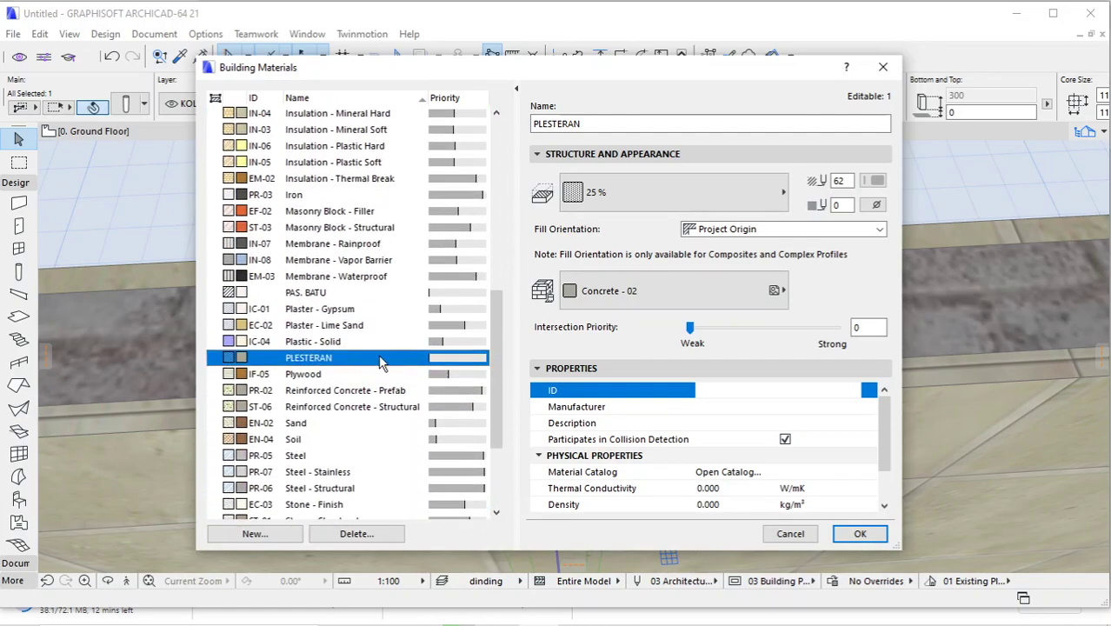
{"action": "left_click", "coordinate": [867, 327]}
{"action": "scroll", "coordinate": [376, 228], "scroll_direction": "up", "scroll_amount": 9}
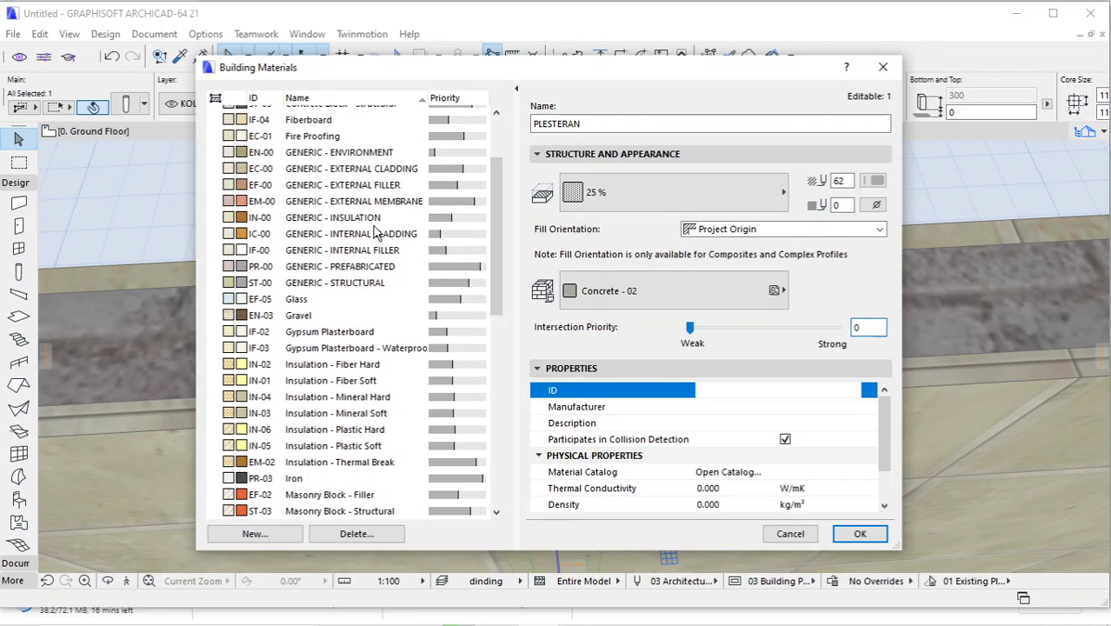
{"action": "left_click", "coordinate": [374, 228]}
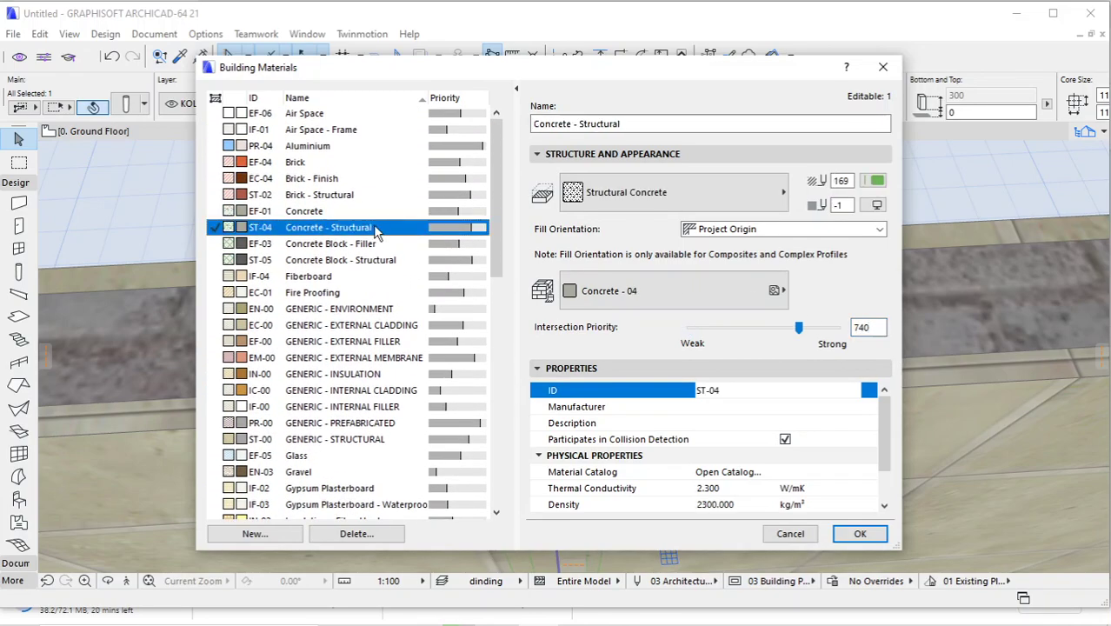
- Set the intersection priority of the PLESTERAN building material to 741 and apply the change
{"action": "scroll", "coordinate": [339, 297], "scroll_direction": "down", "scroll_amount": 6}
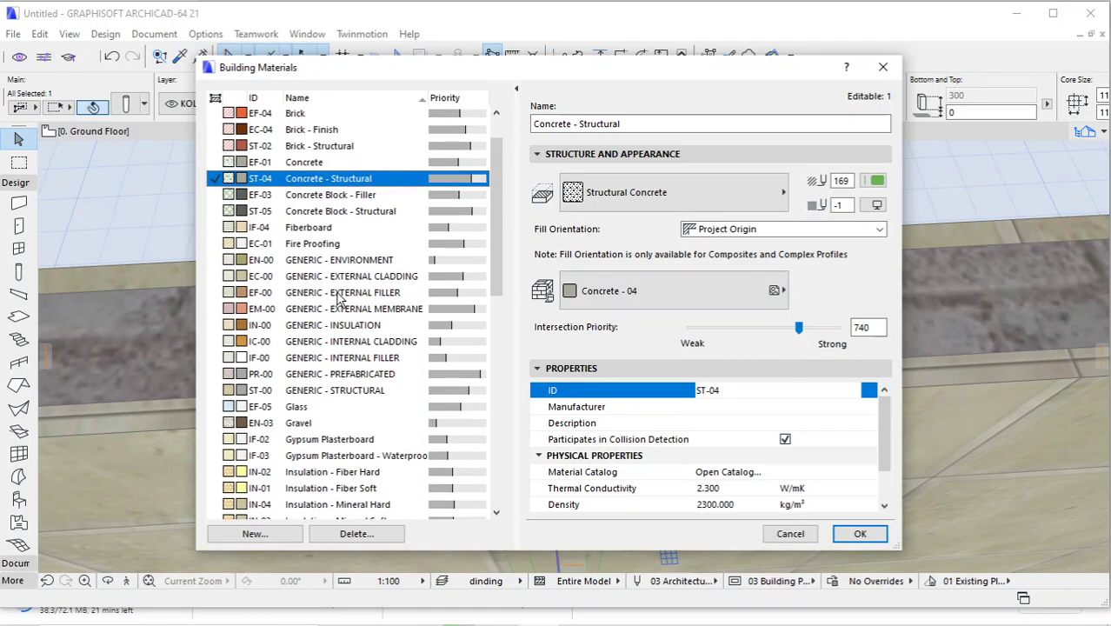
{"action": "scroll", "coordinate": [348, 341], "scroll_direction": "down", "scroll_amount": 2}
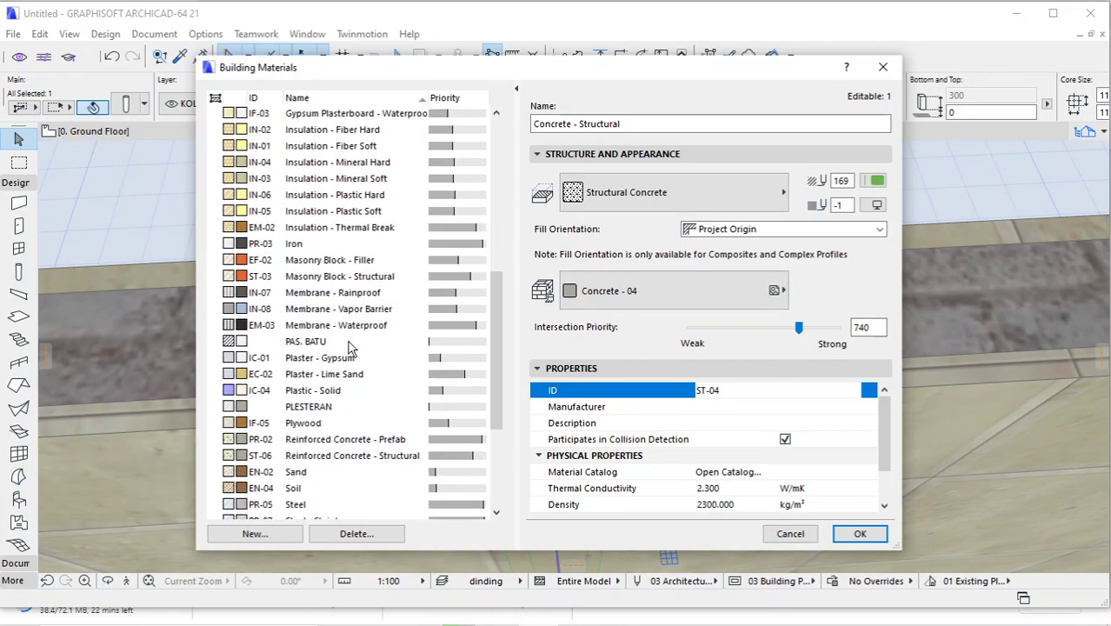
{"action": "scroll", "coordinate": [335, 335], "scroll_direction": "down", "scroll_amount": 2}
{"action": "left_click", "coordinate": [323, 309]}
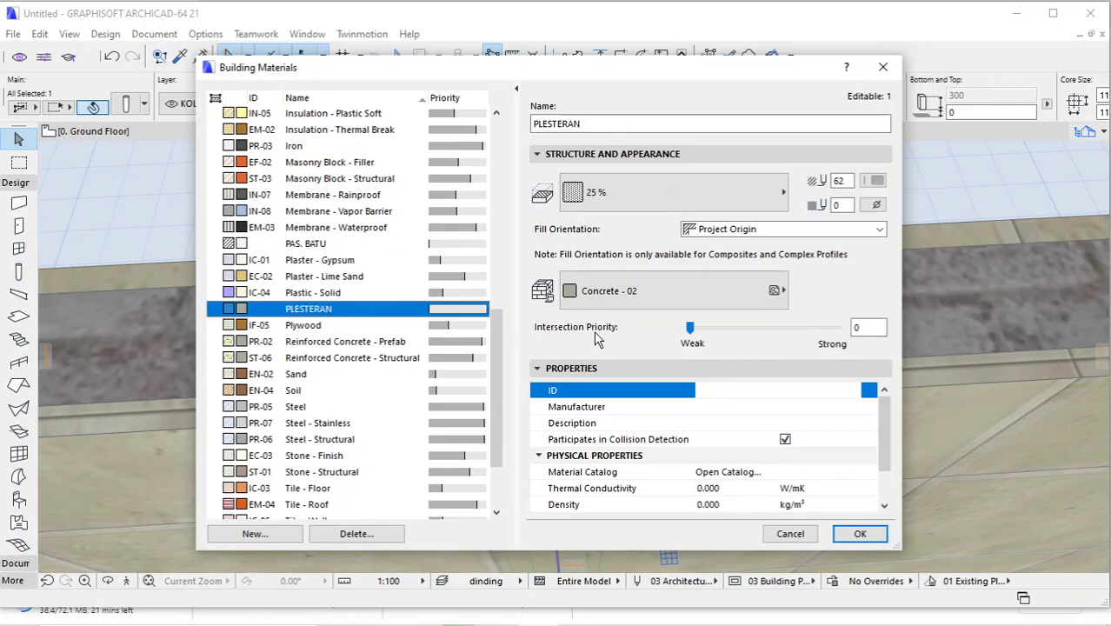
{"action": "double_click", "coordinate": [858, 331]}
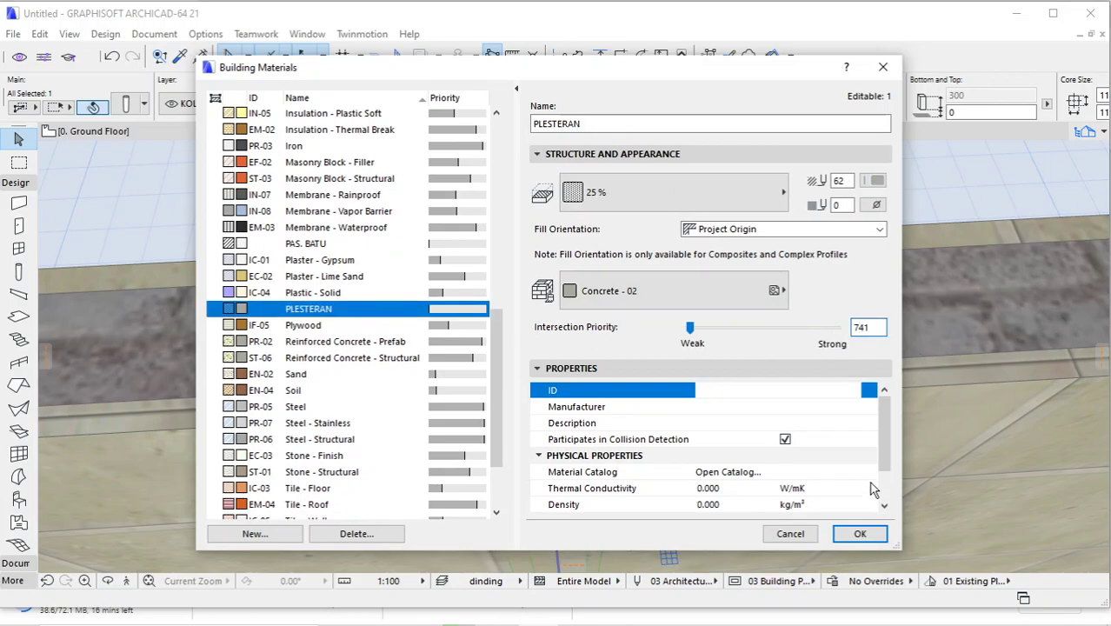
{"action": "left_click", "coordinate": [860, 534]}
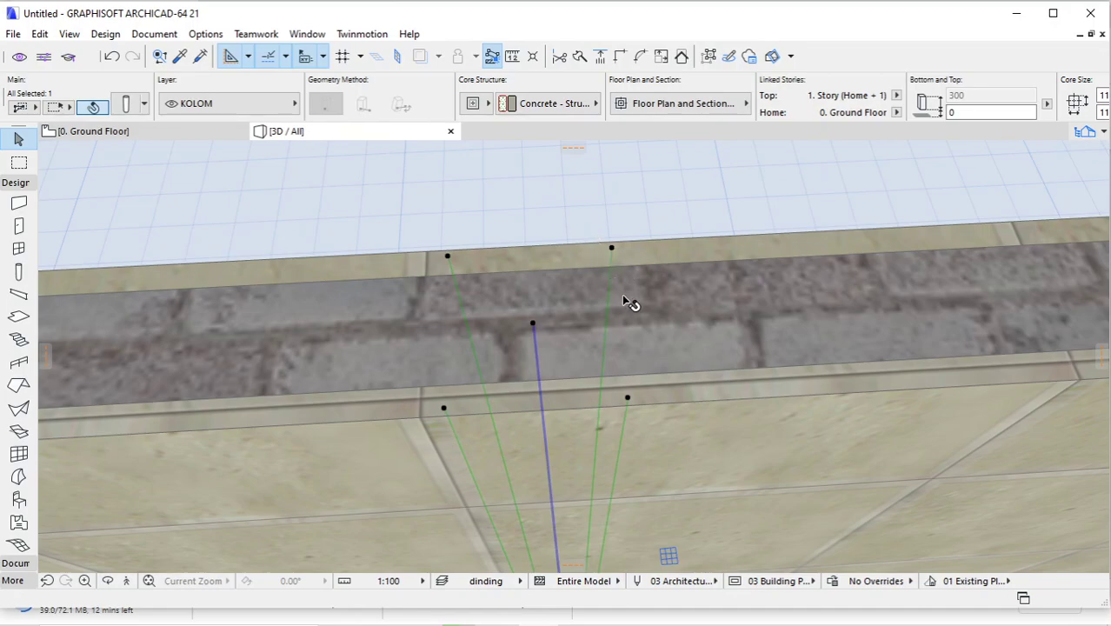
- Deselect the column and examine its junction with the wall from above in 3D and on the ground floor plan
{"action": "key", "text": "Escape"}
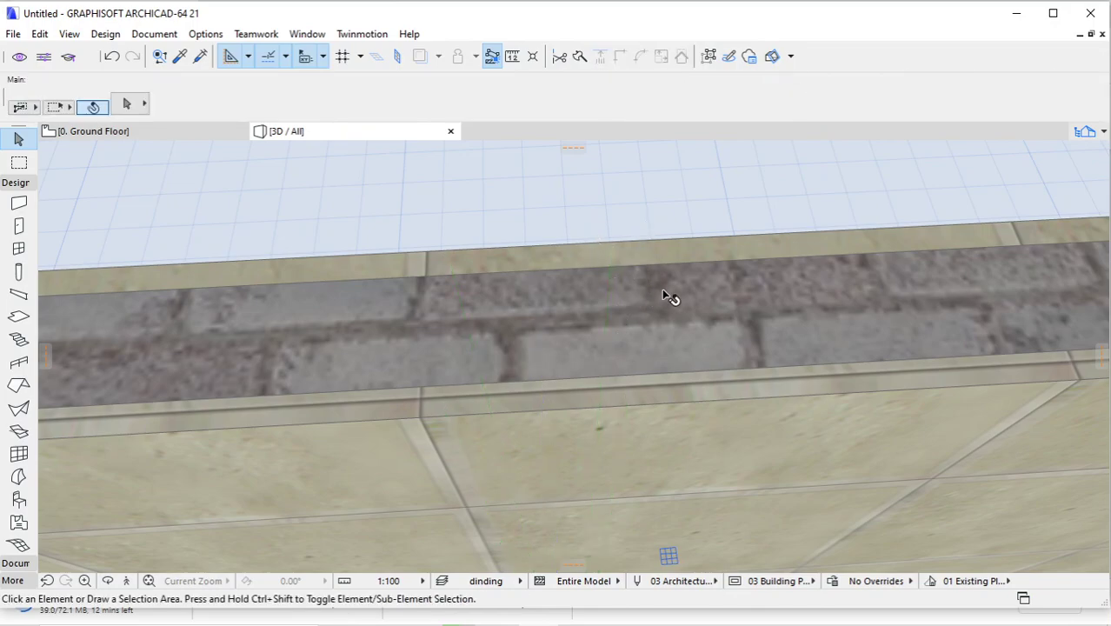
{"action": "middle_click_drag", "start_coordinate": [664, 296], "coordinate": [635, 309], "text": "shift"}
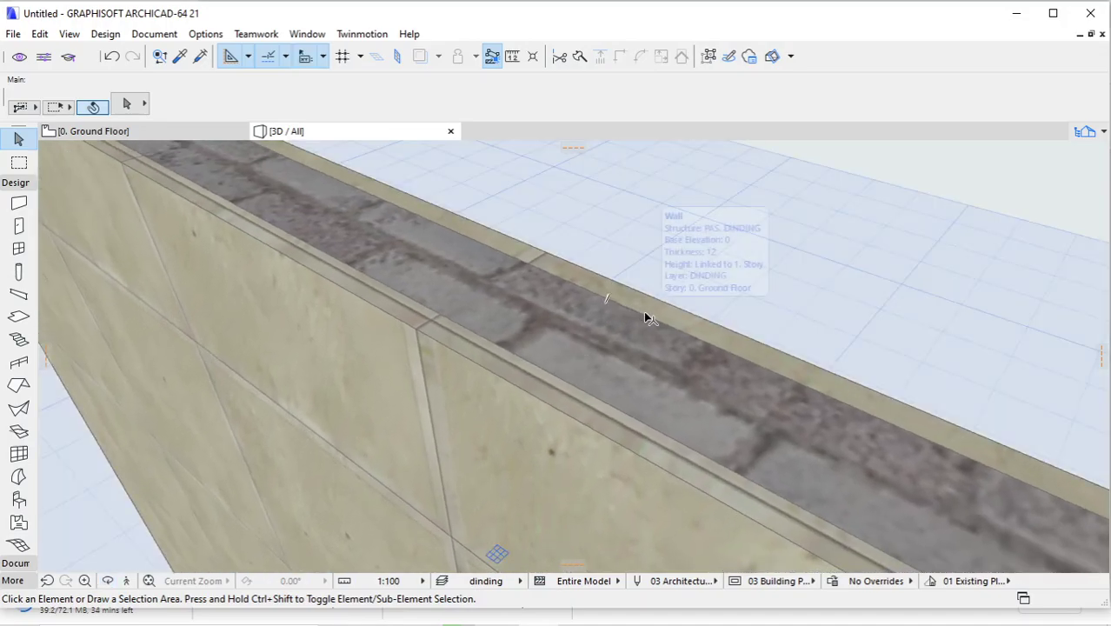
{"action": "left_click", "coordinate": [137, 134]}
{"action": "scroll", "coordinate": [590, 331], "scroll_direction": "up", "scroll_amount": 10}
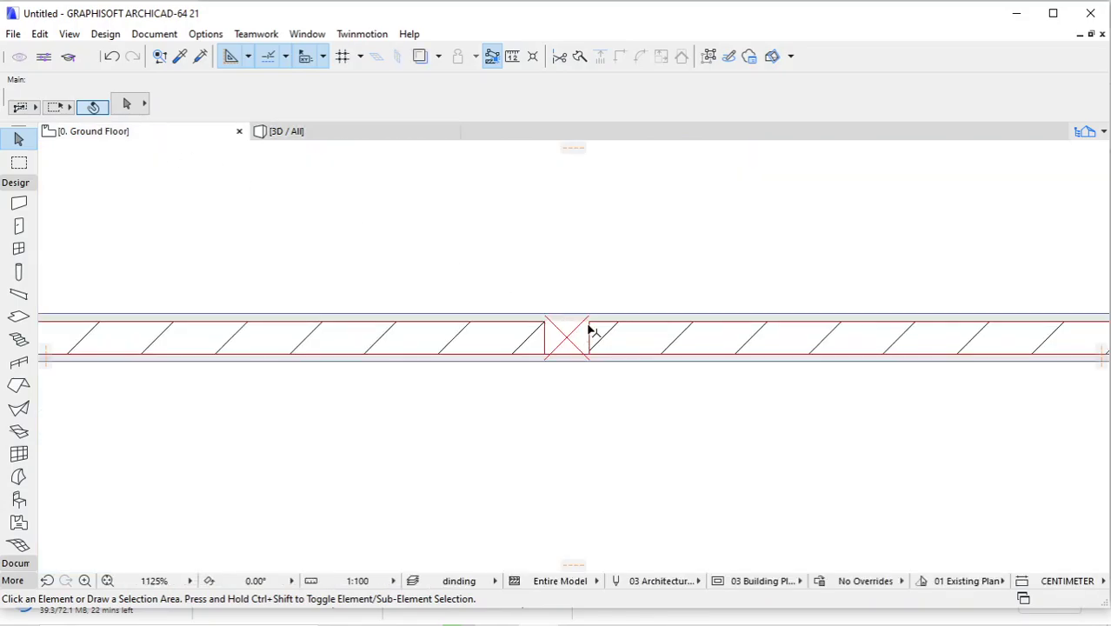
{"action": "middle_click_drag", "start_coordinate": [575, 320], "coordinate": [600, 315]}
{"action": "scroll", "coordinate": [575, 352], "scroll_direction": "up", "scroll_amount": 2}
{"action": "scroll", "coordinate": [575, 352], "scroll_direction": "down", "scroll_amount": 3}
{"action": "scroll", "coordinate": [570, 352], "scroll_direction": "up", "scroll_amount": 2}
- Return to the 3D view, open the model view layer settings and locate the DINDING and KOLOM layers
{"action": "left_click", "coordinate": [319, 135]}
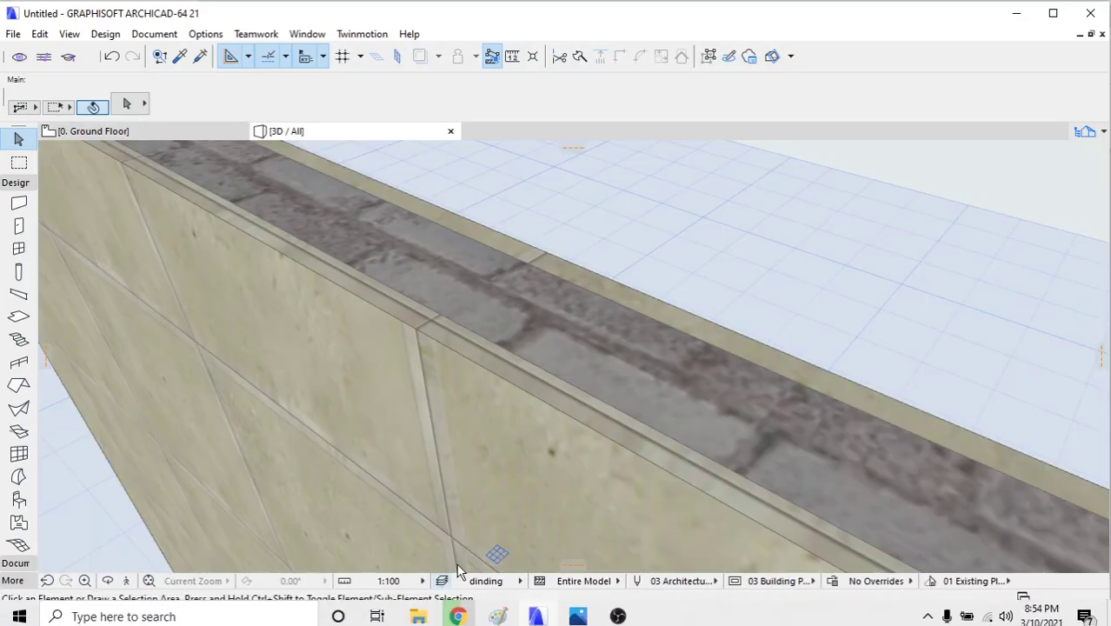
{"action": "left_click", "coordinate": [442, 581]}
{"action": "scroll", "coordinate": [563, 412], "scroll_direction": "down", "scroll_amount": 1}
{"action": "scroll", "coordinate": [564, 412], "scroll_direction": "down", "scroll_amount": 1}
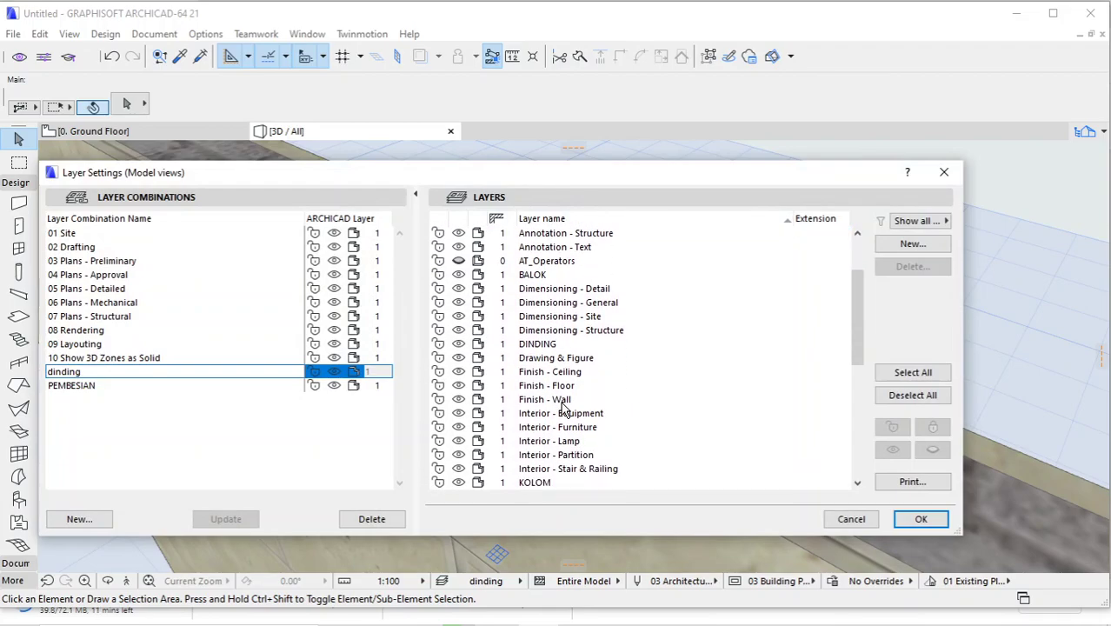
{"action": "scroll", "coordinate": [563, 412], "scroll_direction": "down", "scroll_amount": 4}
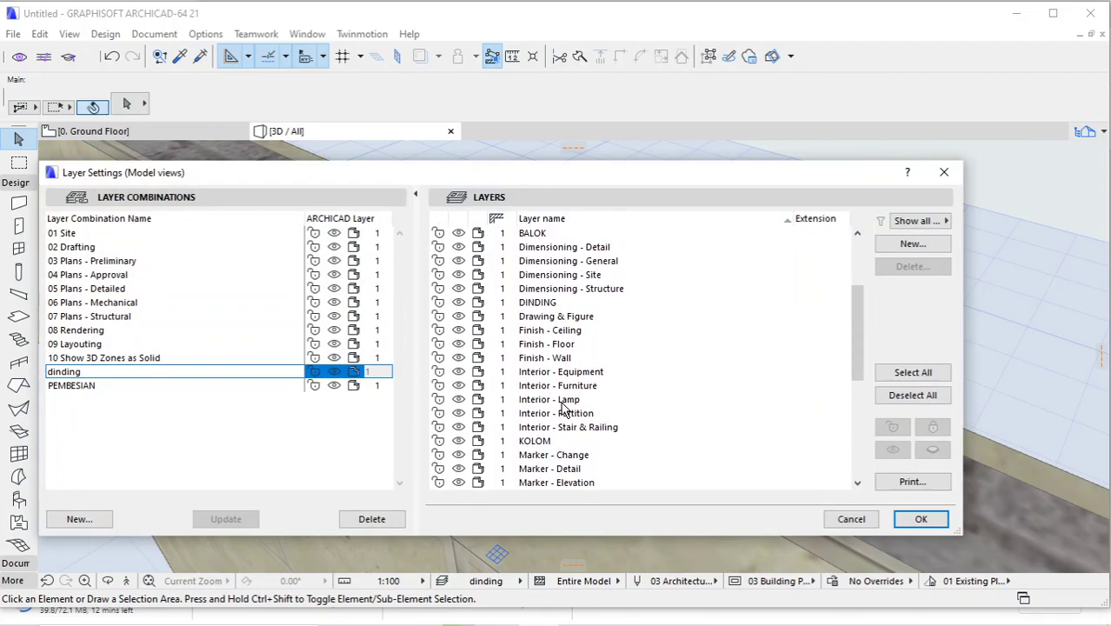